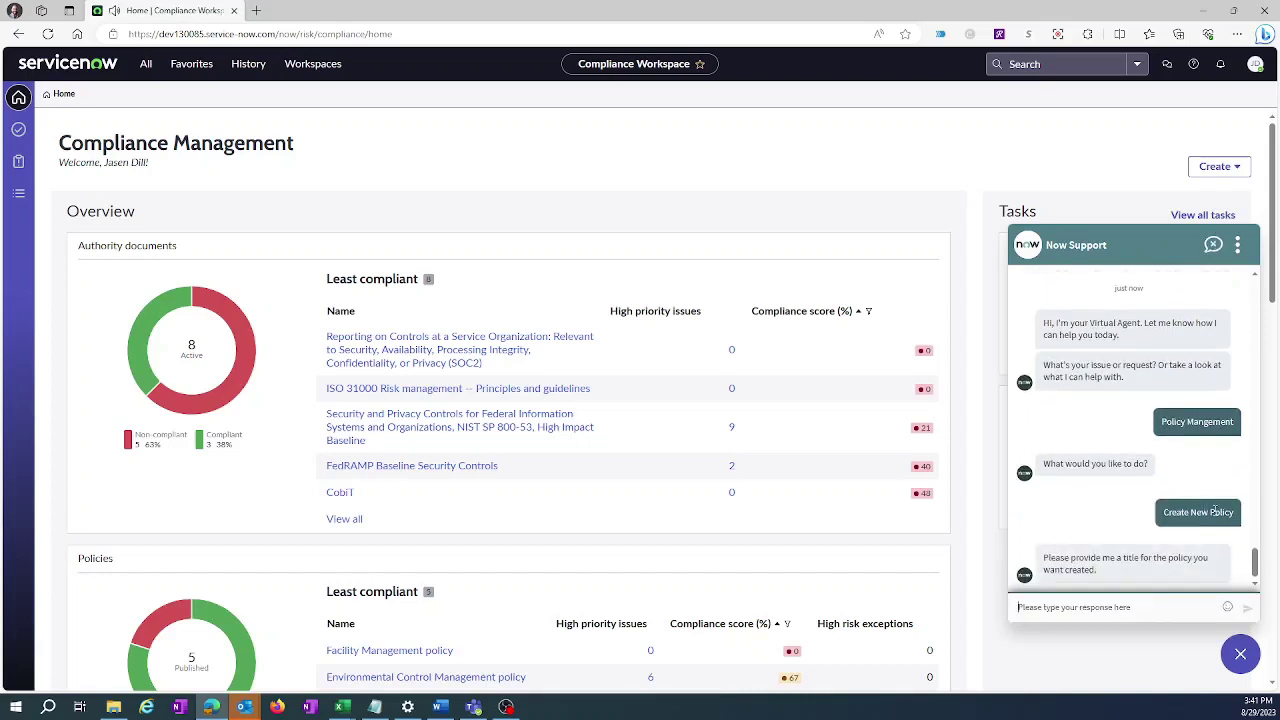
Give the Virtual Agent the title "Password Policy" for the new policy and confirm that it should write a detailed policy.
left_click_drag(1119, 558, 1165, 558)
left_click(1120, 569)
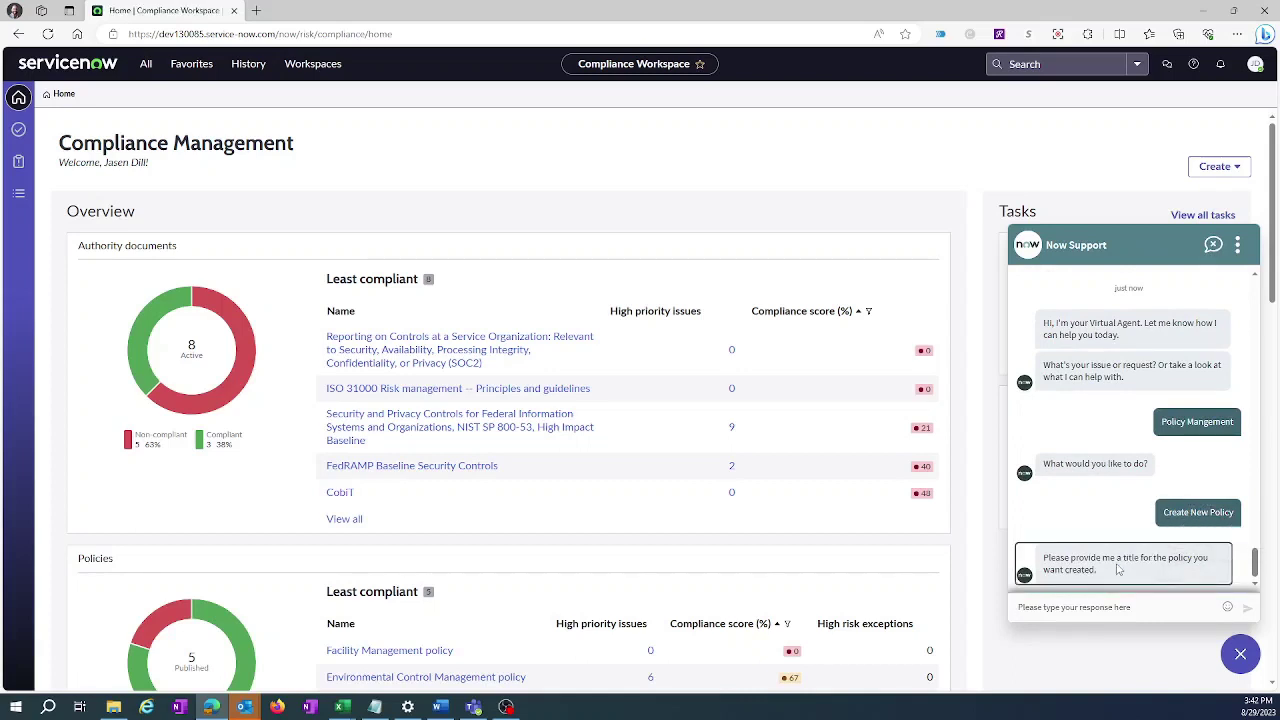
left_click(1064, 601)
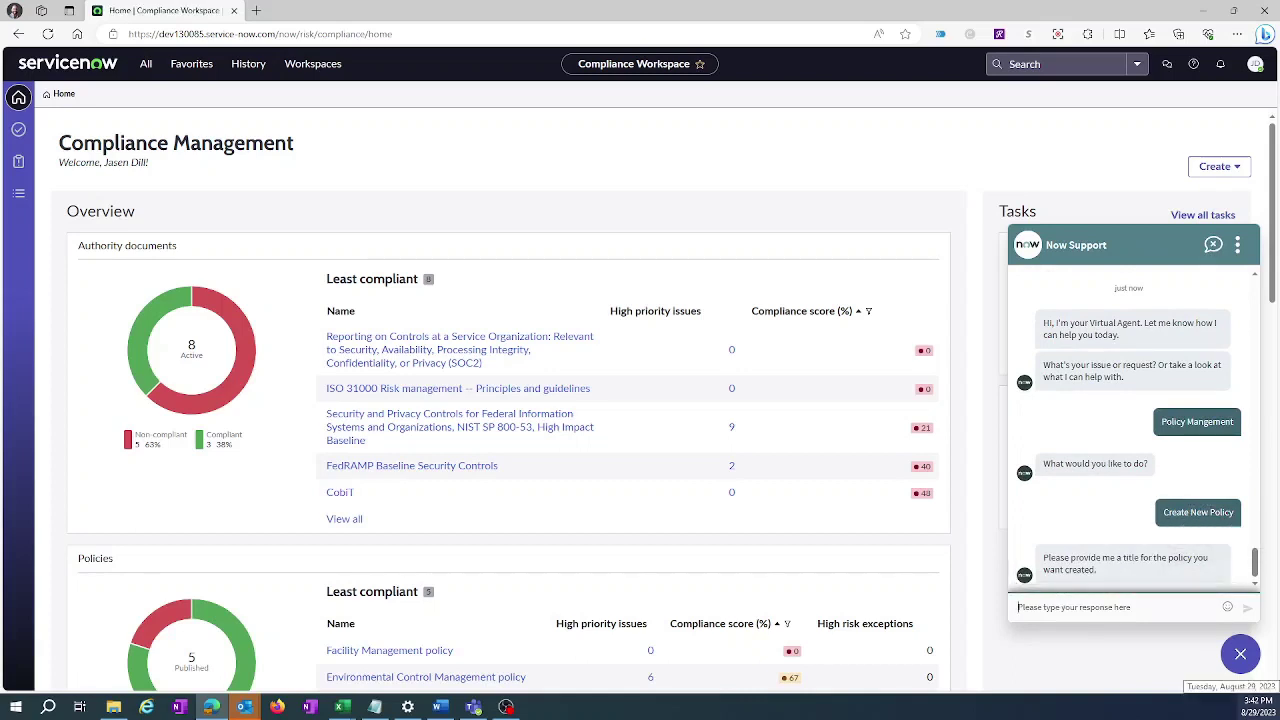
type("Password Policy")
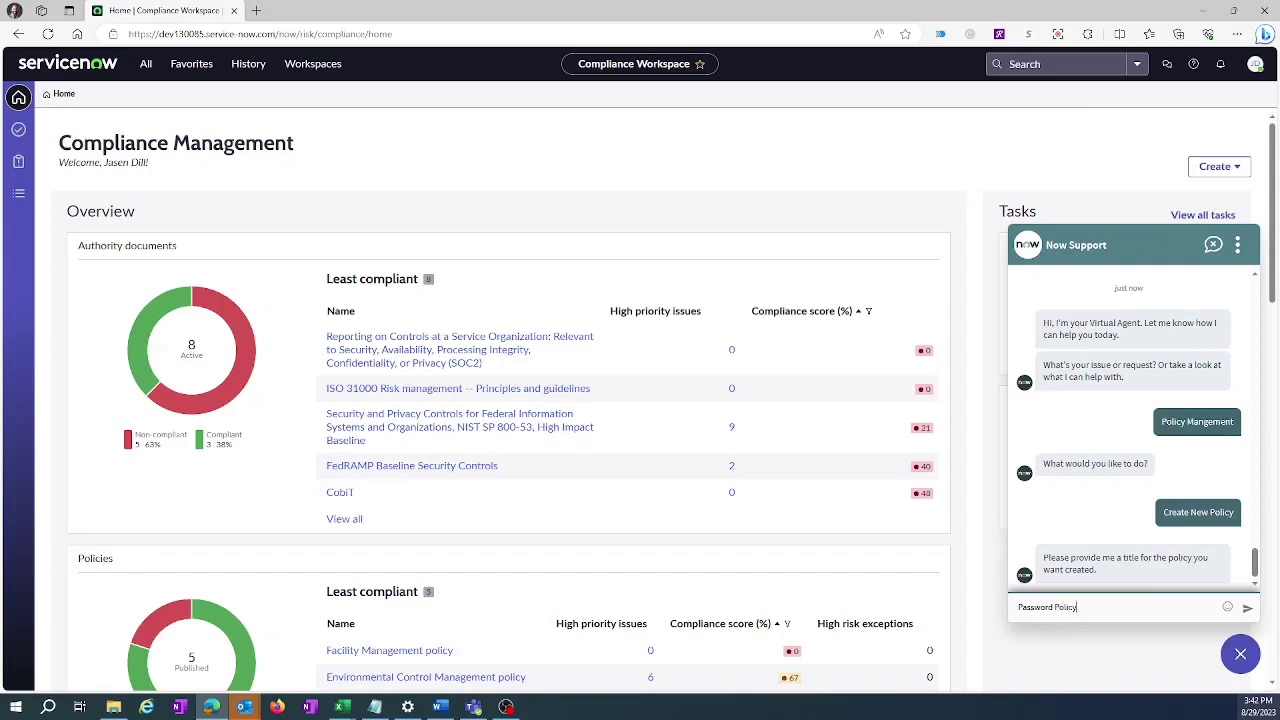
left_click(1247, 608)
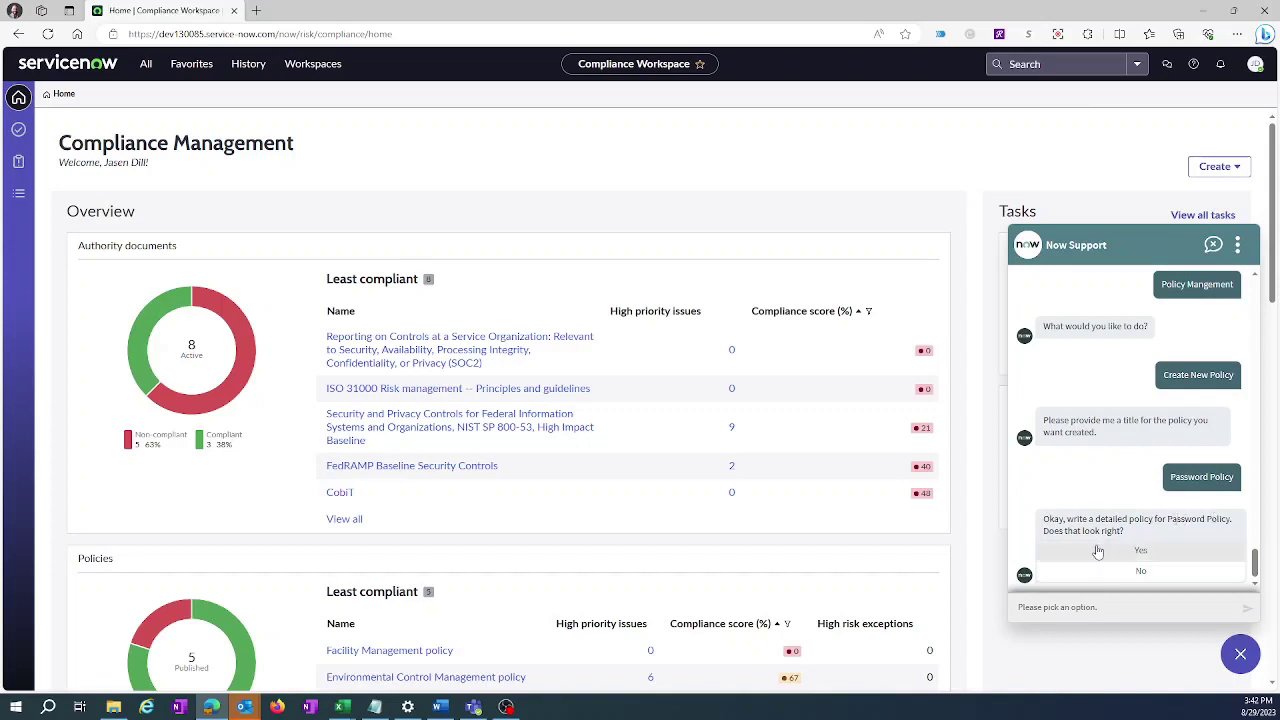
left_click(1141, 551)
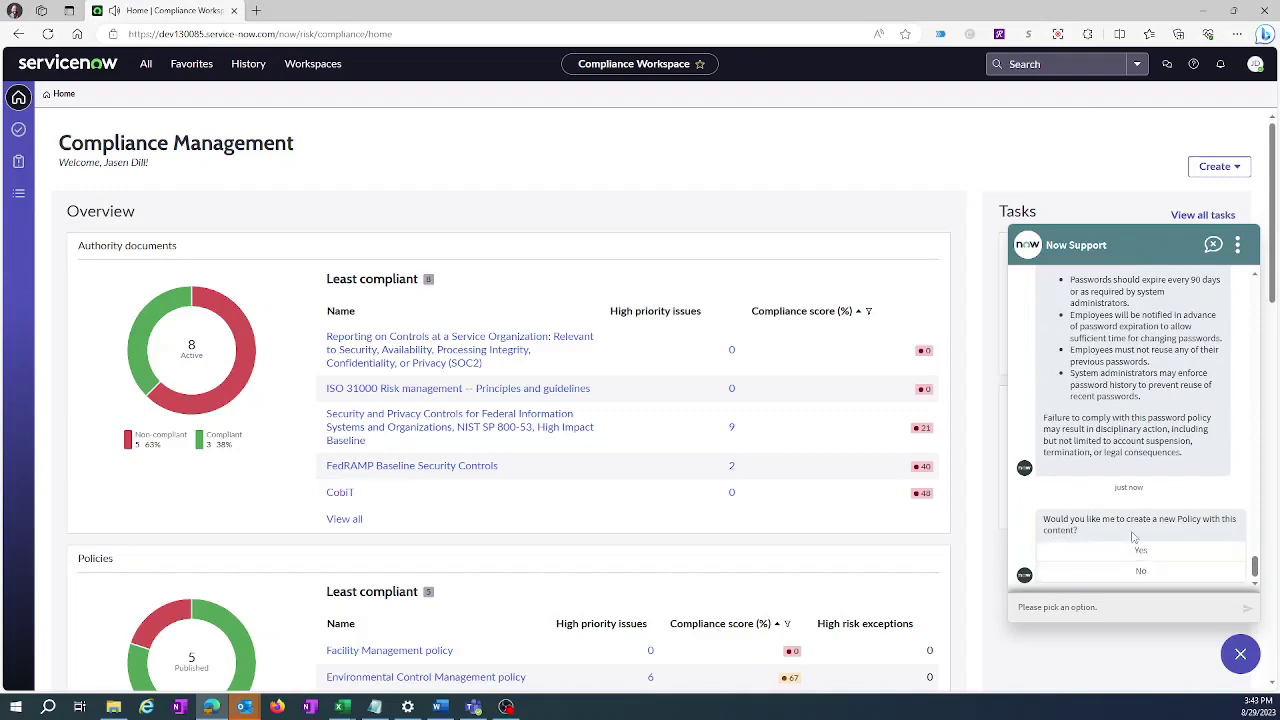
Read through the generated Password Policy draft in the chat, from its introduction through complexity, protection, management, storage and expiration.
scroll(1148, 496, "up", 3)
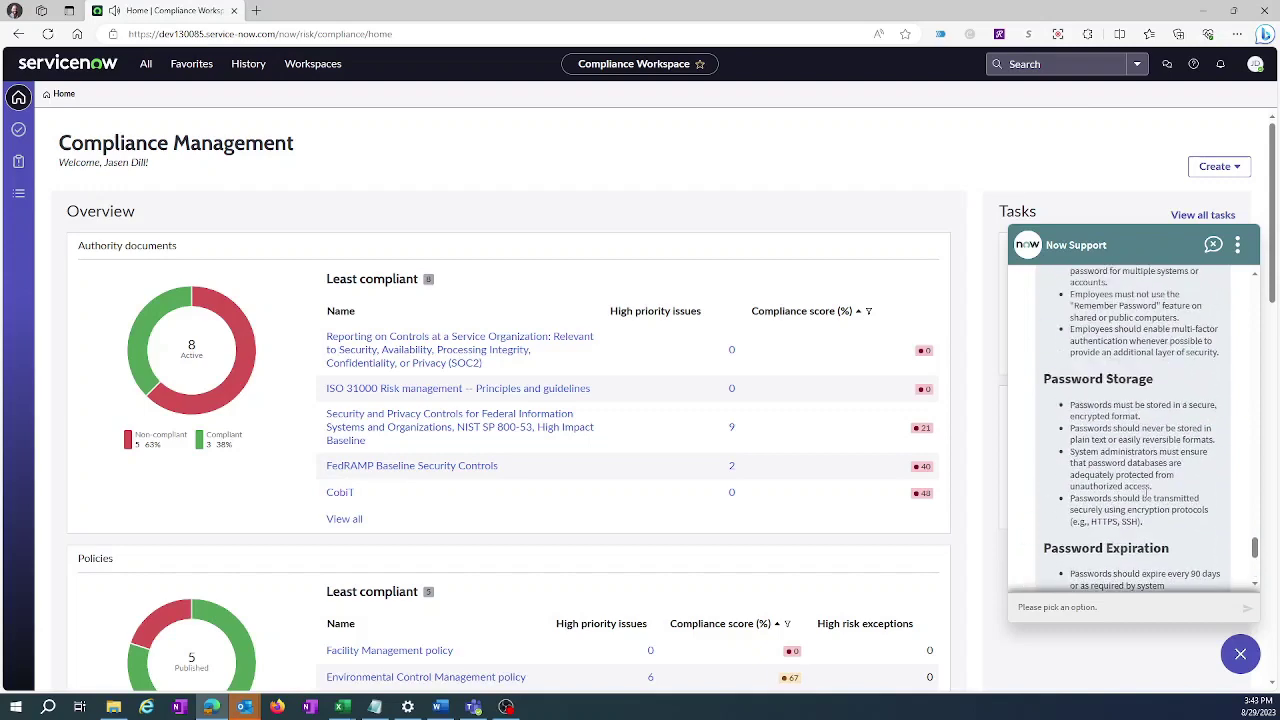
scroll(1147, 492, "up", 8)
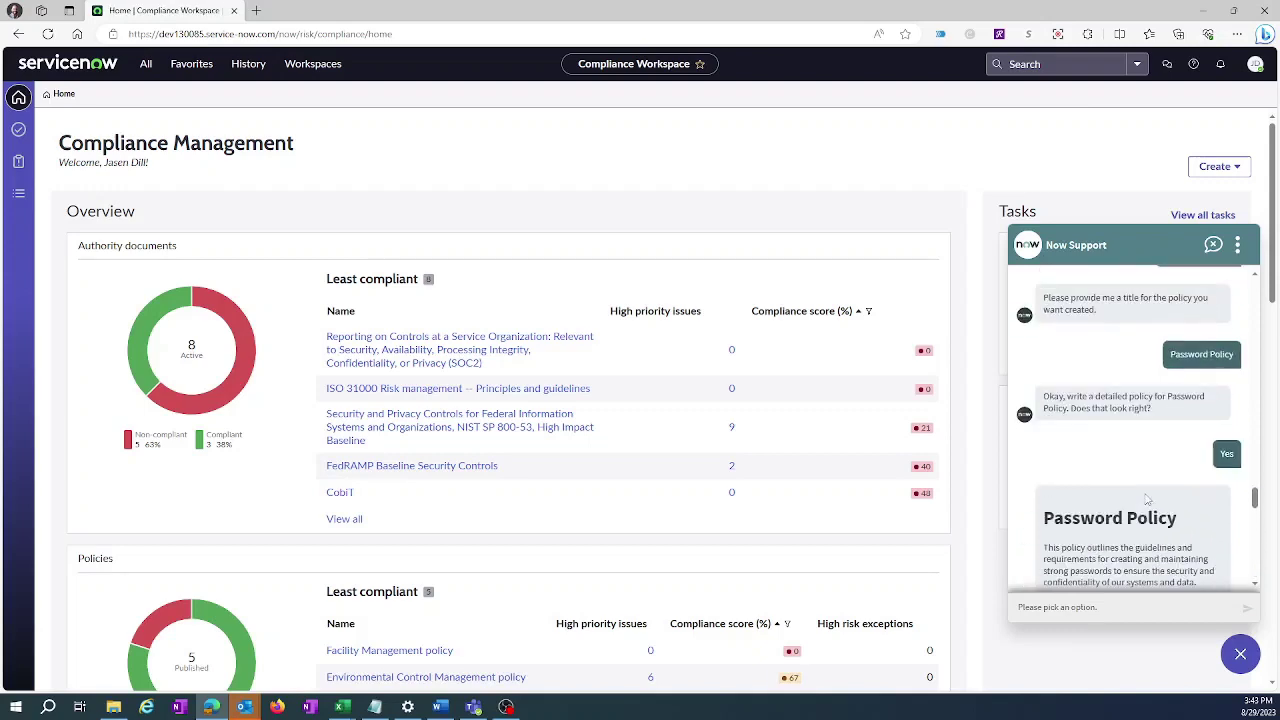
scroll(1147, 498, "down", 2)
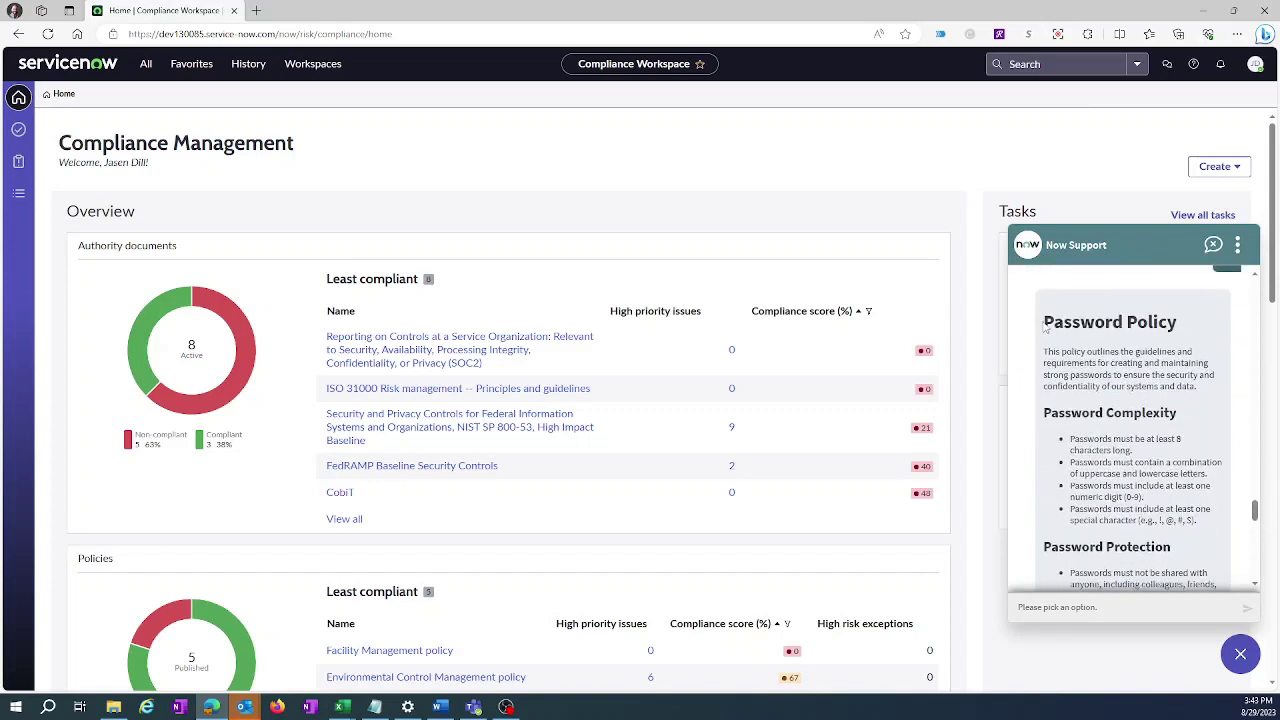
left_click_drag(1043, 322, 1150, 322)
left_click(1062, 352)
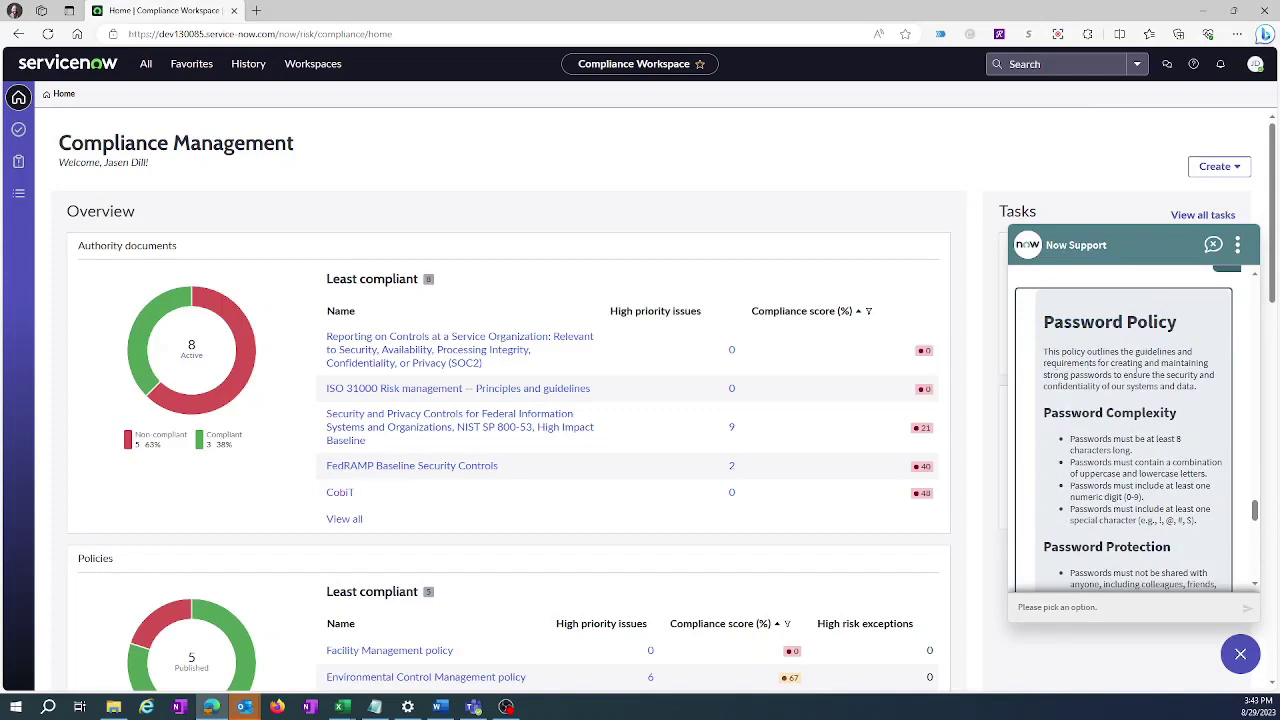
scroll(1063, 330, "down", 1)
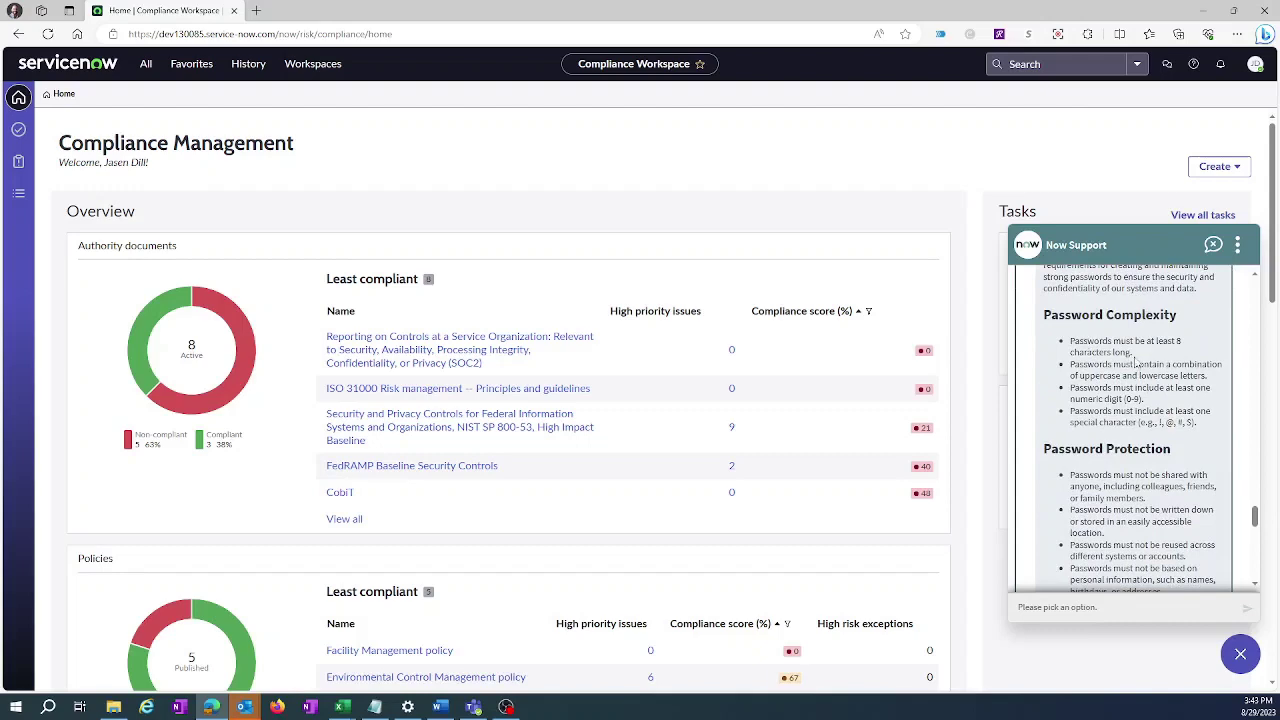
scroll(1160, 469, "down", 1)
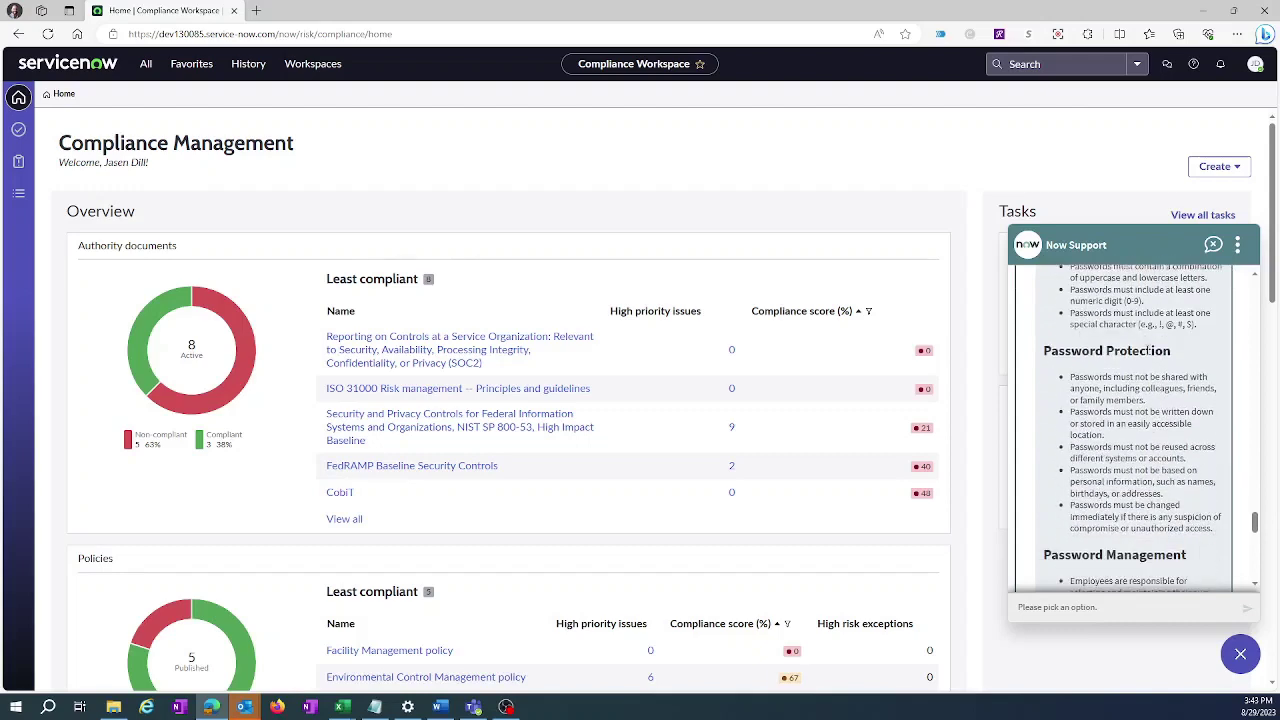
scroll(1138, 422, "down", 1)
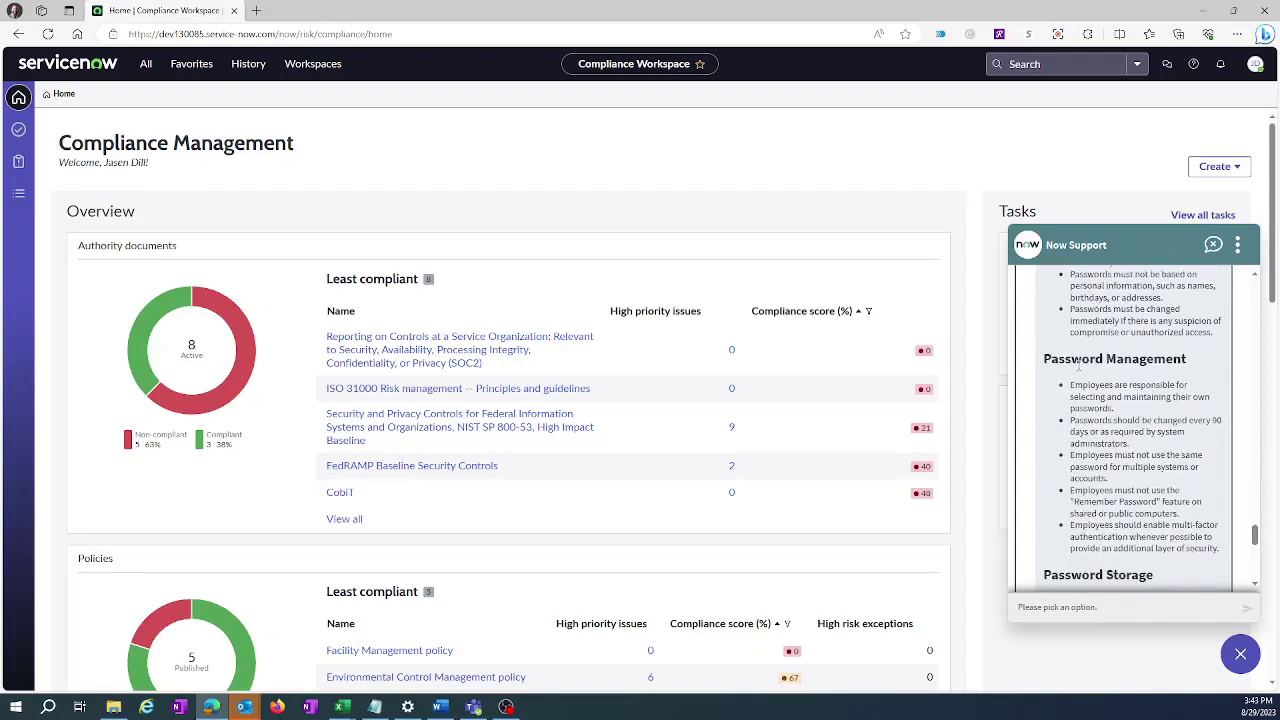
scroll(1110, 486, "down", 1)
scroll(1118, 483, "down", 2)
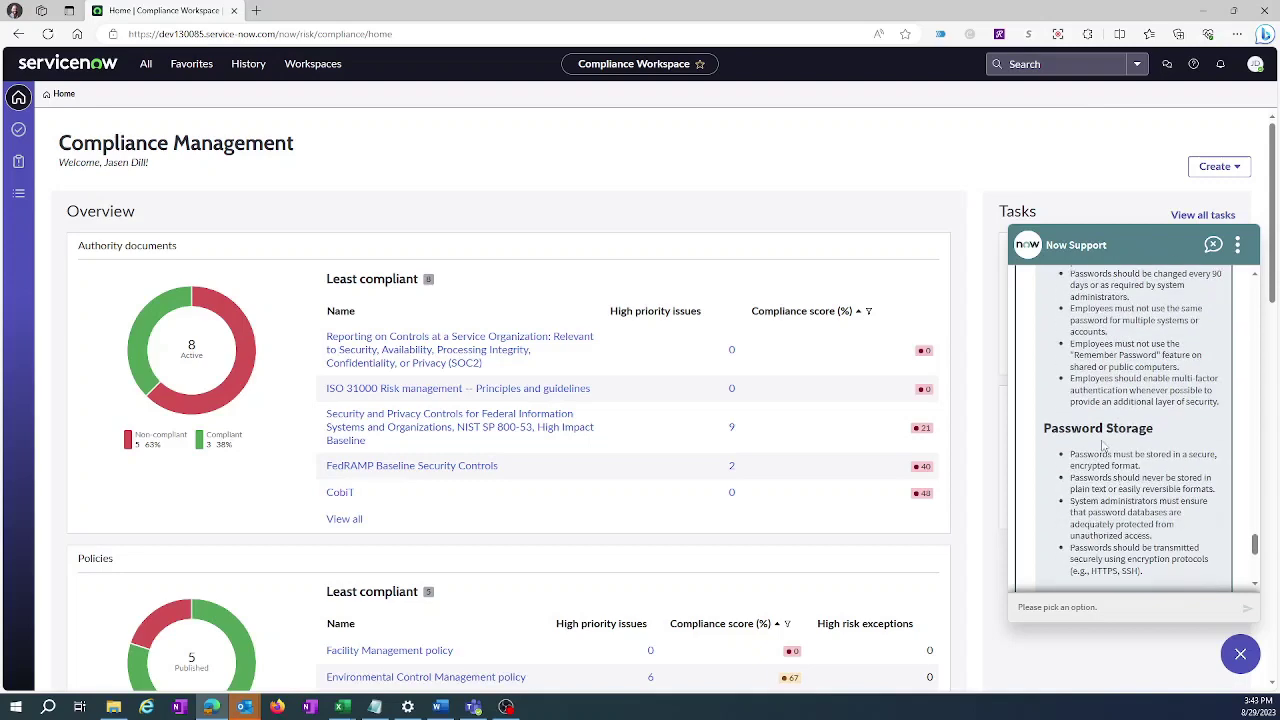
scroll(1106, 447, "down", 1)
scroll(1160, 410, "down", 2)
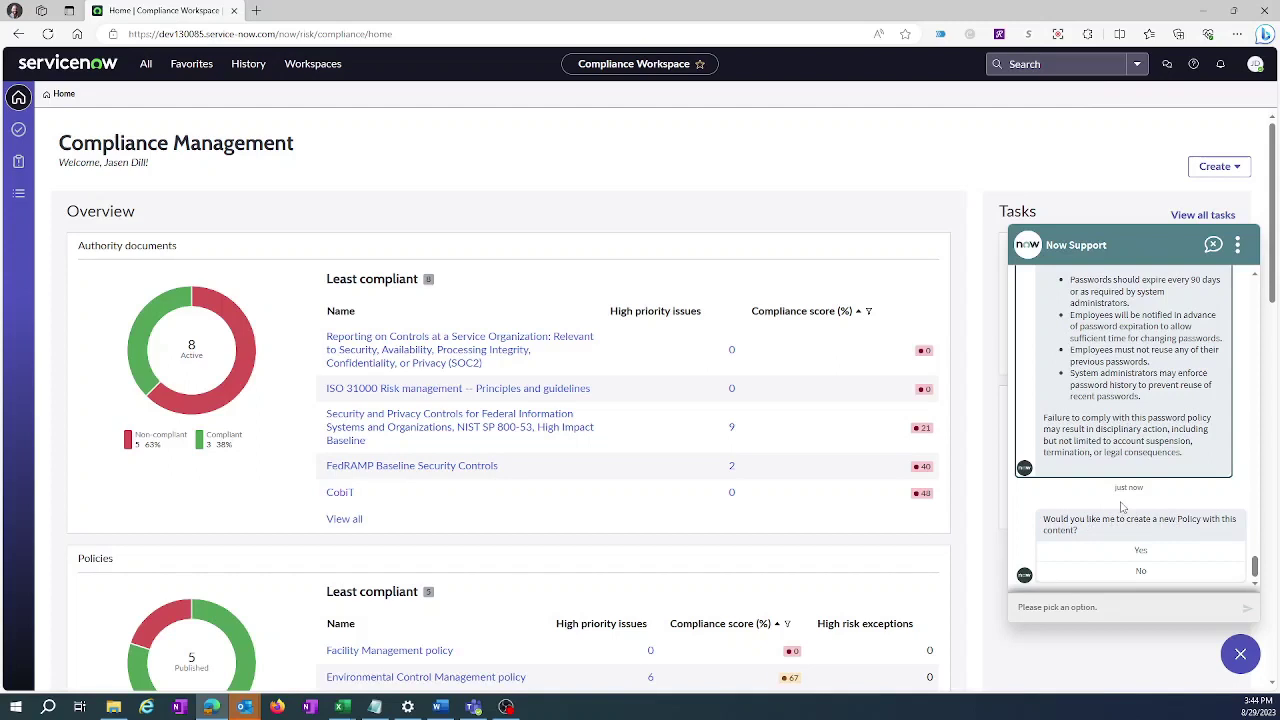
Decline the draft, request numbered bullet points and a Policy Expiration date of 1 year from 8/29/2023, and confirm the request.
left_click(1141, 570)
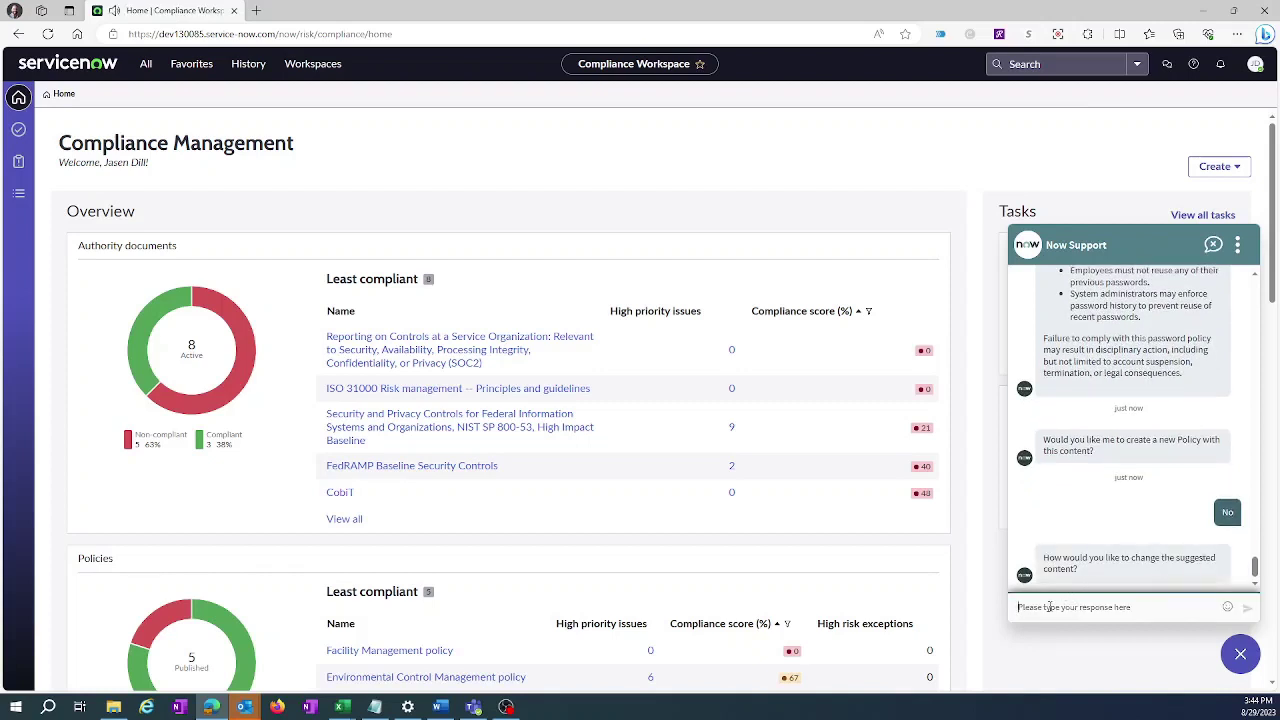
type("Update t")
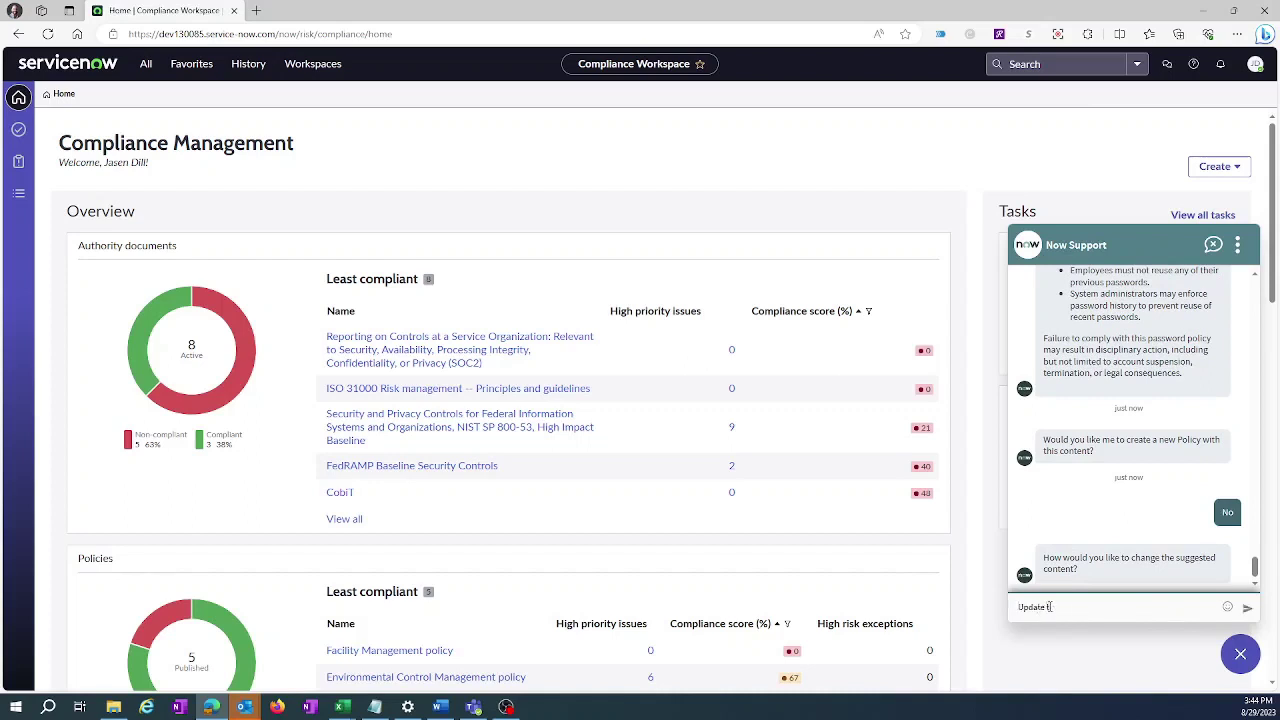
type("he bullet points to be numbered. And provide a Pass")
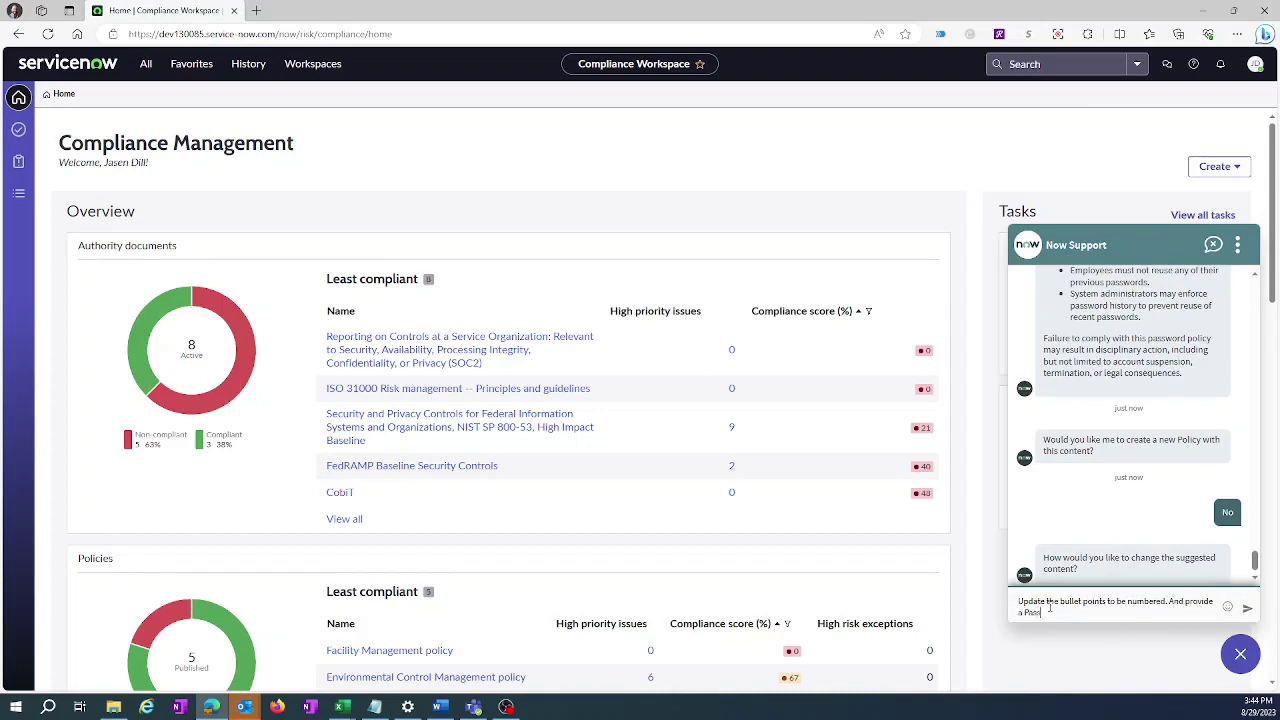
key("BackSpace")
key("BackSpace")
key("BackSpace")
type("olicy Expiration date of ye")
key("BackSpace")
key("BackSpace")
type("2")
type(" year from ")
type("to")
type("/29/2023.")
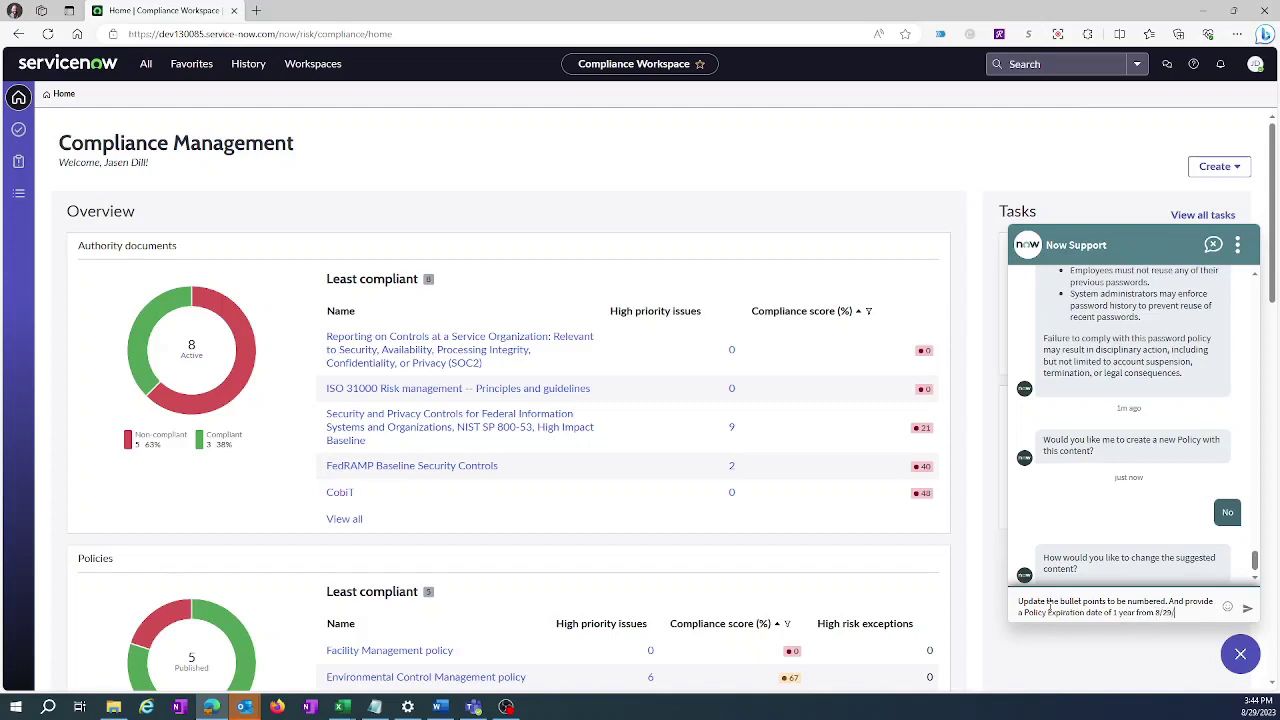
left_click(1247, 608)
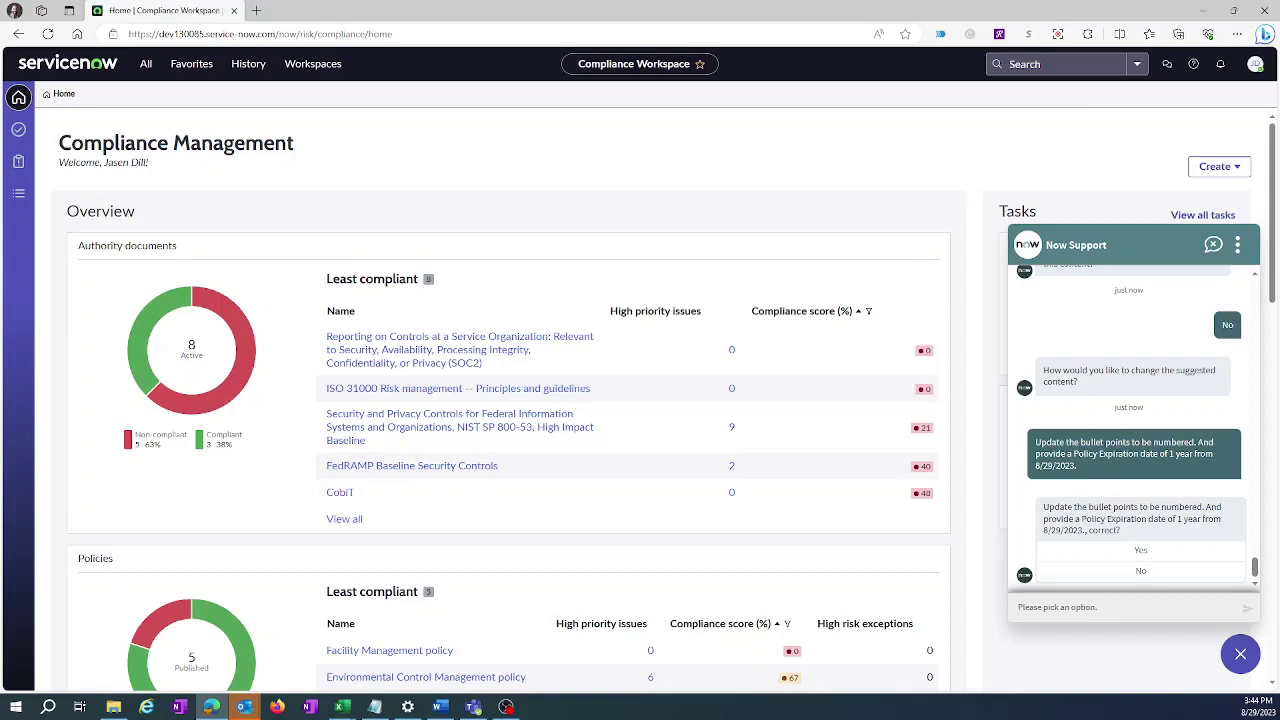
left_click(1143, 555)
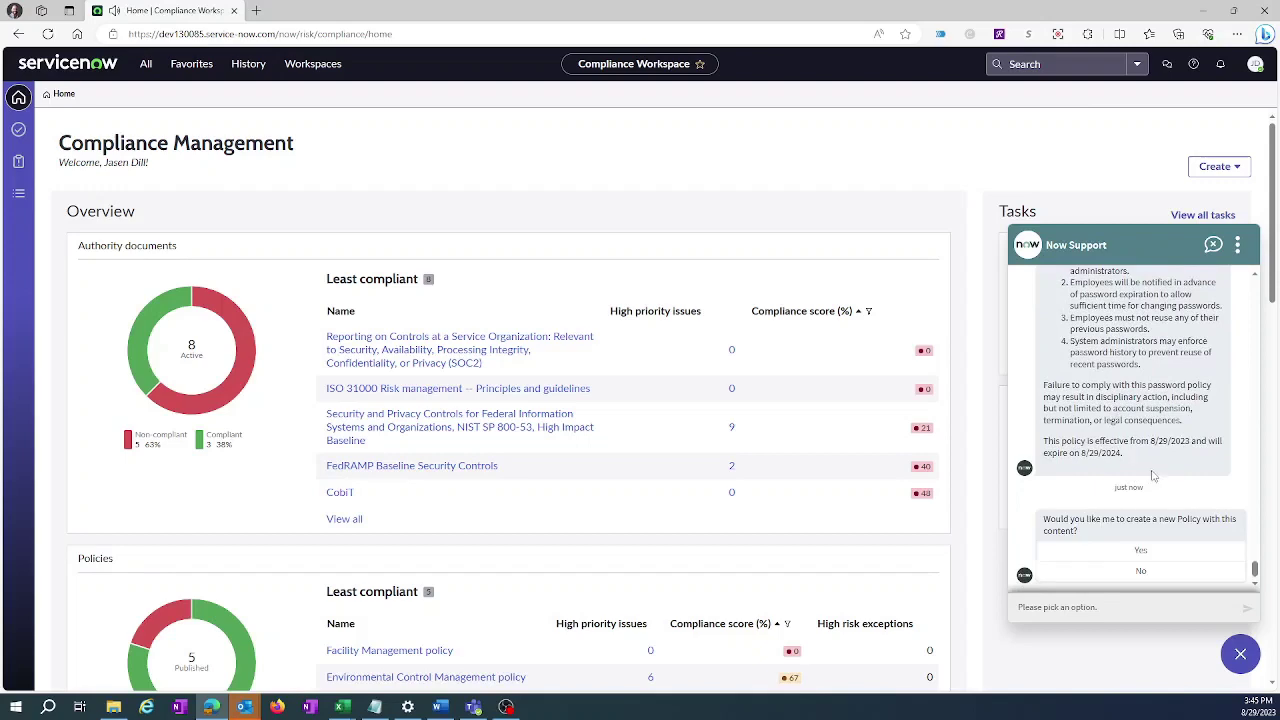
Check the revised policy draft in the chat for numbered lists and the requested expiration date.
scroll(1138, 468, "up", 5)
scroll(1138, 468, "up", 8)
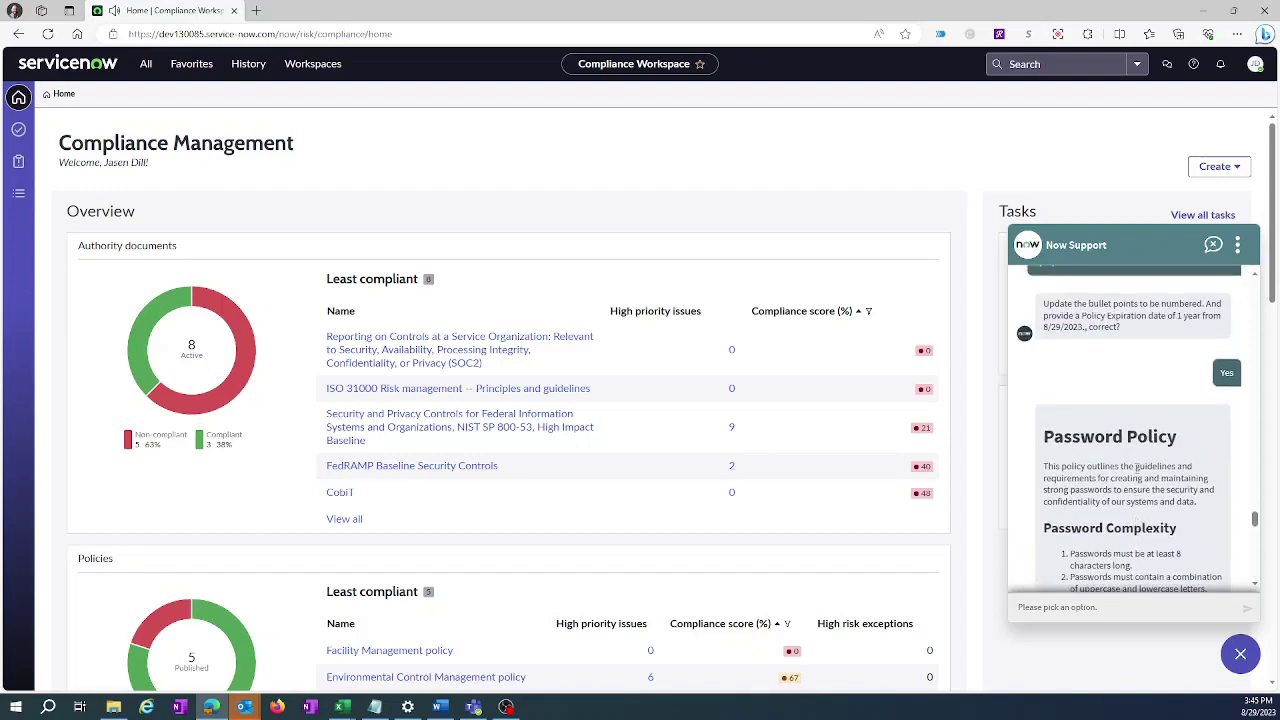
scroll(1046, 276, "down", 2)
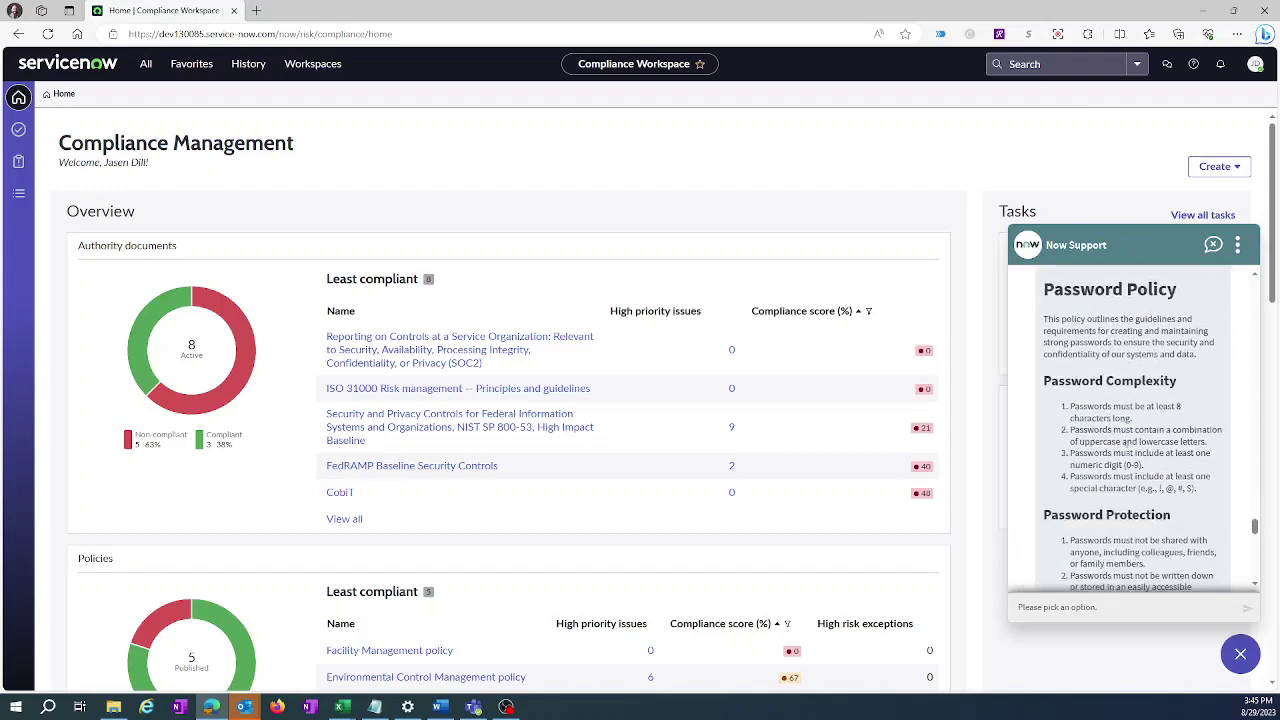
scroll(1056, 320, "down", 1)
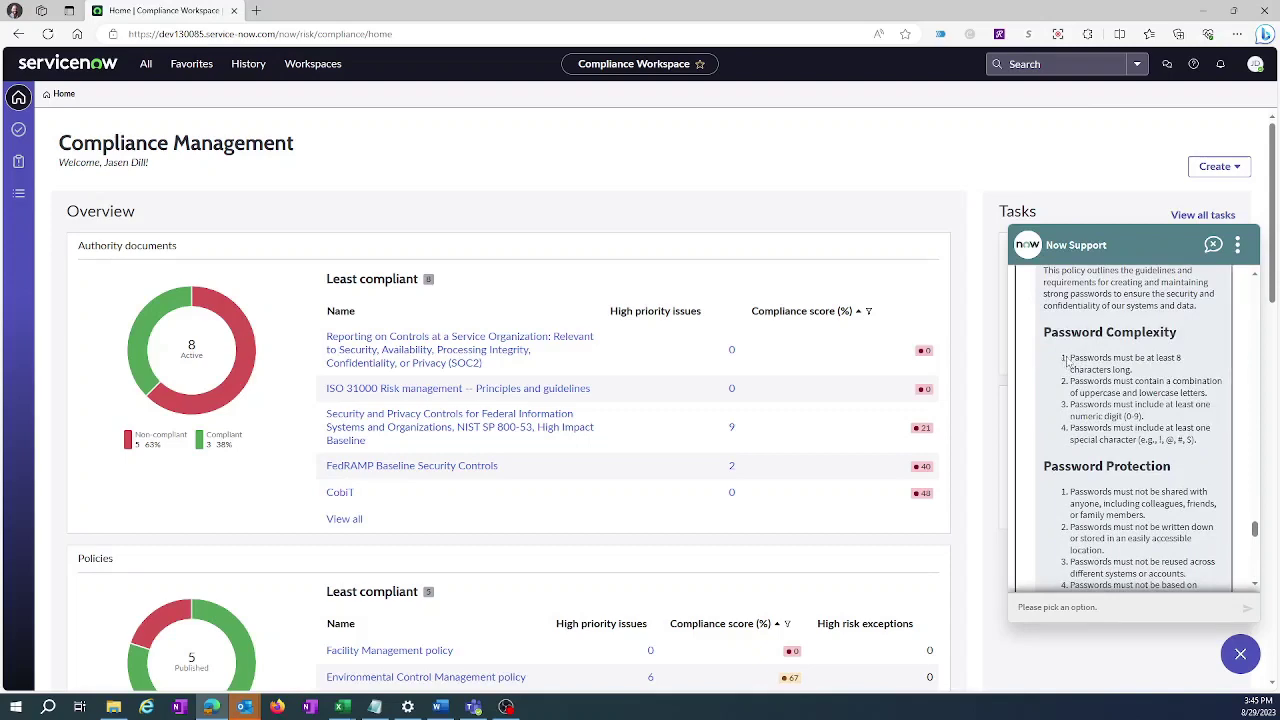
scroll(1070, 370, "down", 1)
scroll(1070, 372, "down", 2)
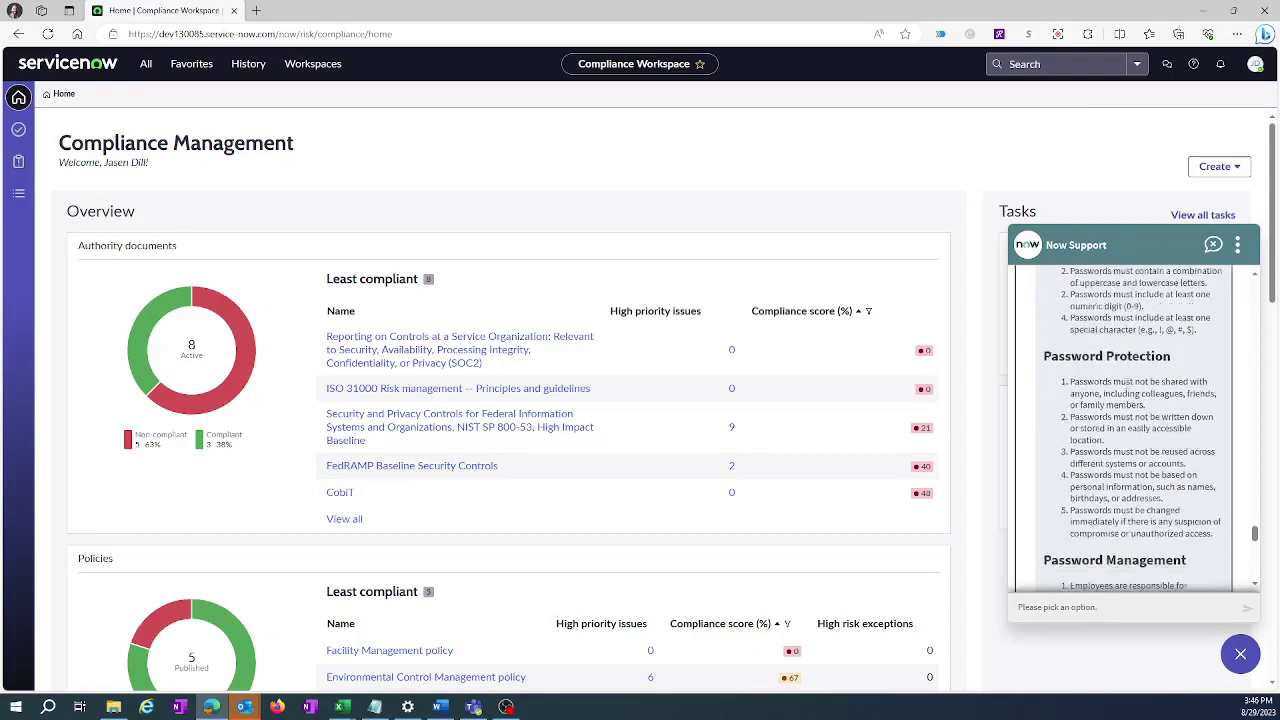
scroll(1070, 431, "down", 8)
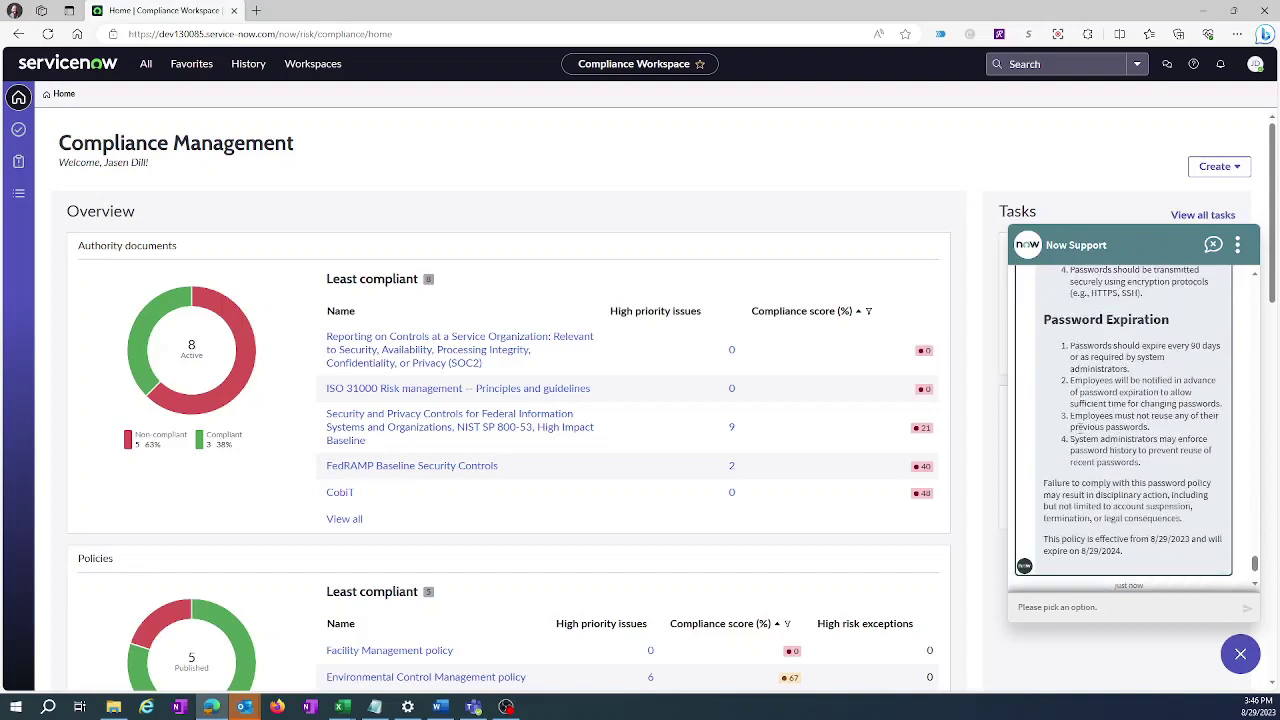
left_click_drag(1054, 441, 1080, 454)
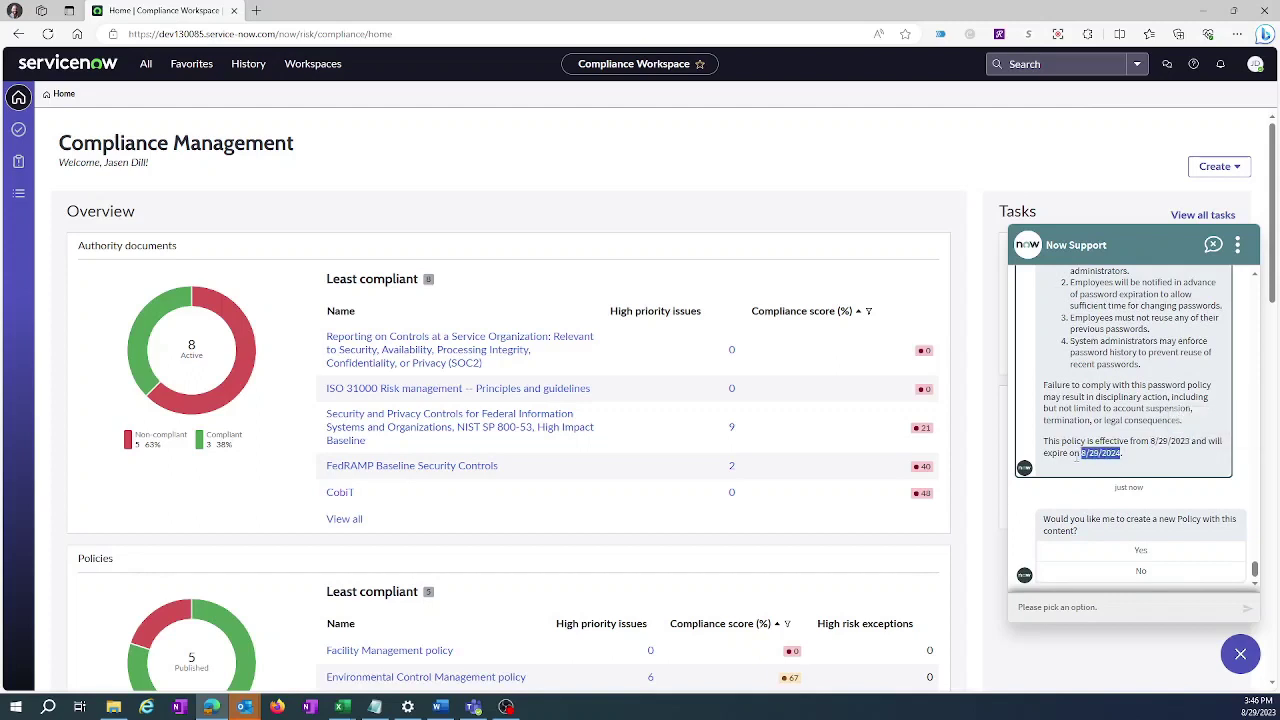
left_click(1160, 455)
Accept the revised content to create the new policy and open the resulting policy record from the chat.
left_click(1142, 552)
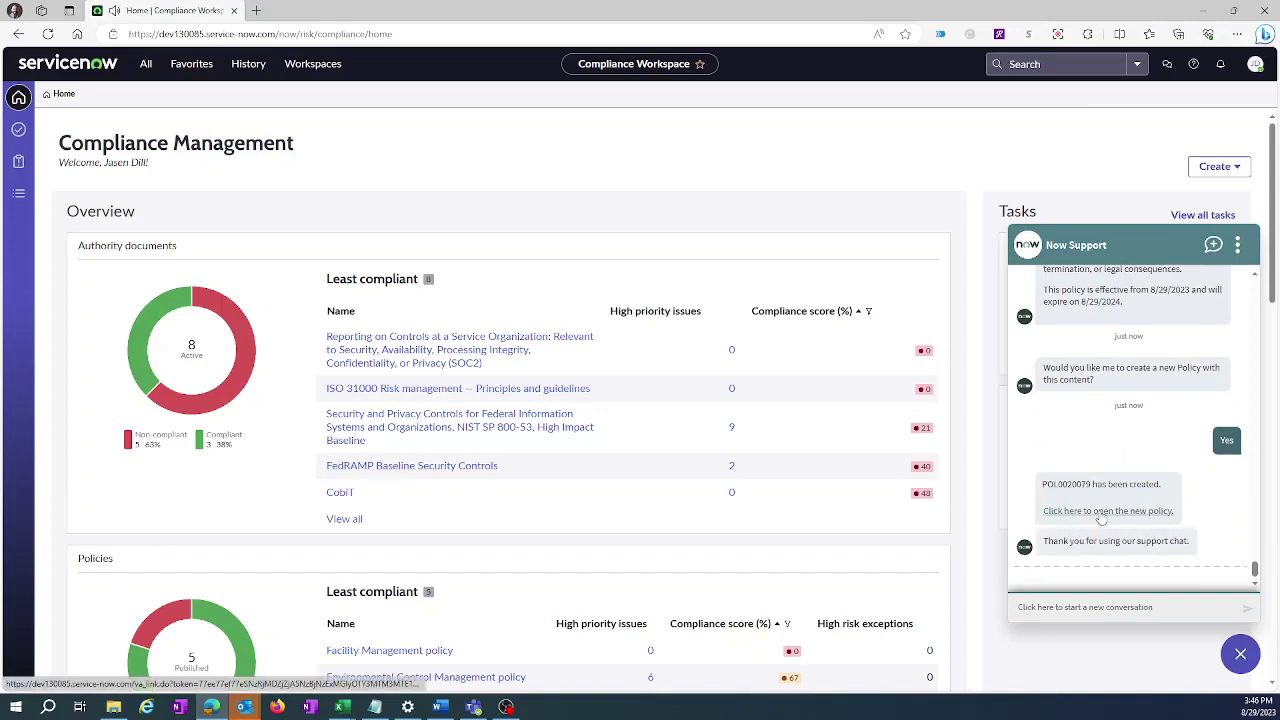
left_click(1100, 515)
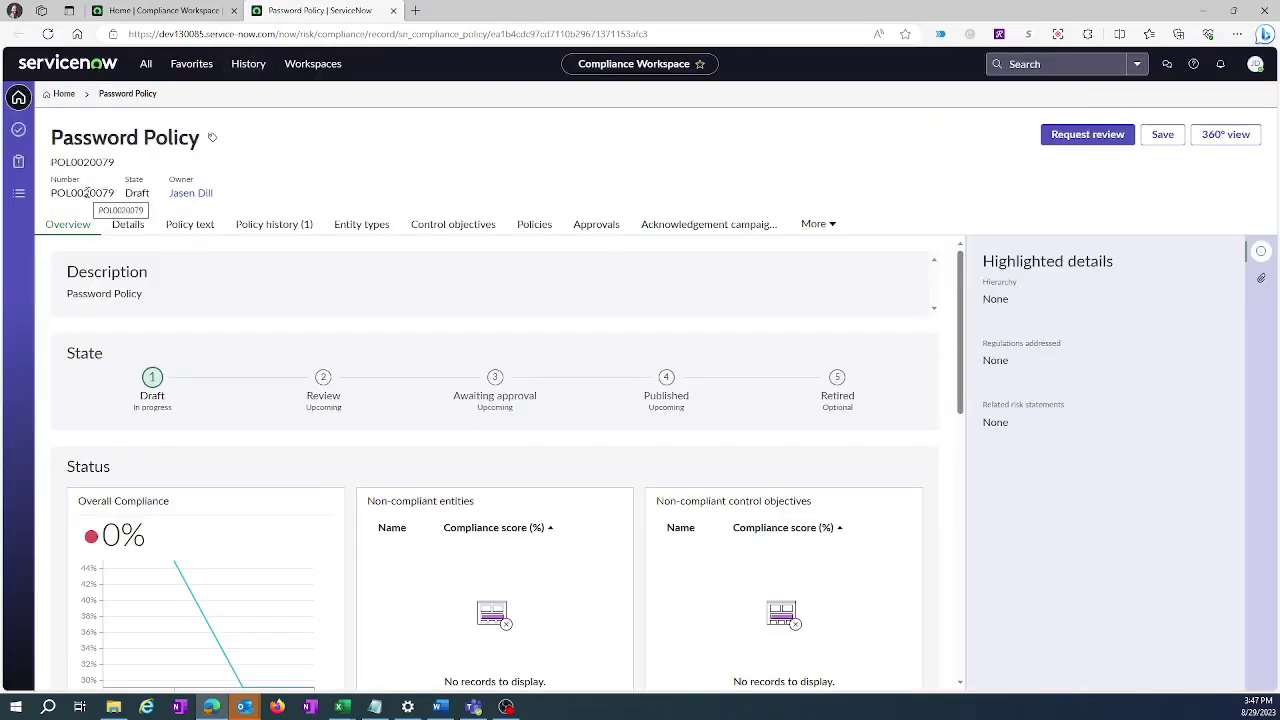
left_click_drag(83, 193, 112, 193)
Review the complete policy text stored in the new Password Policy record.
left_click(190, 226)
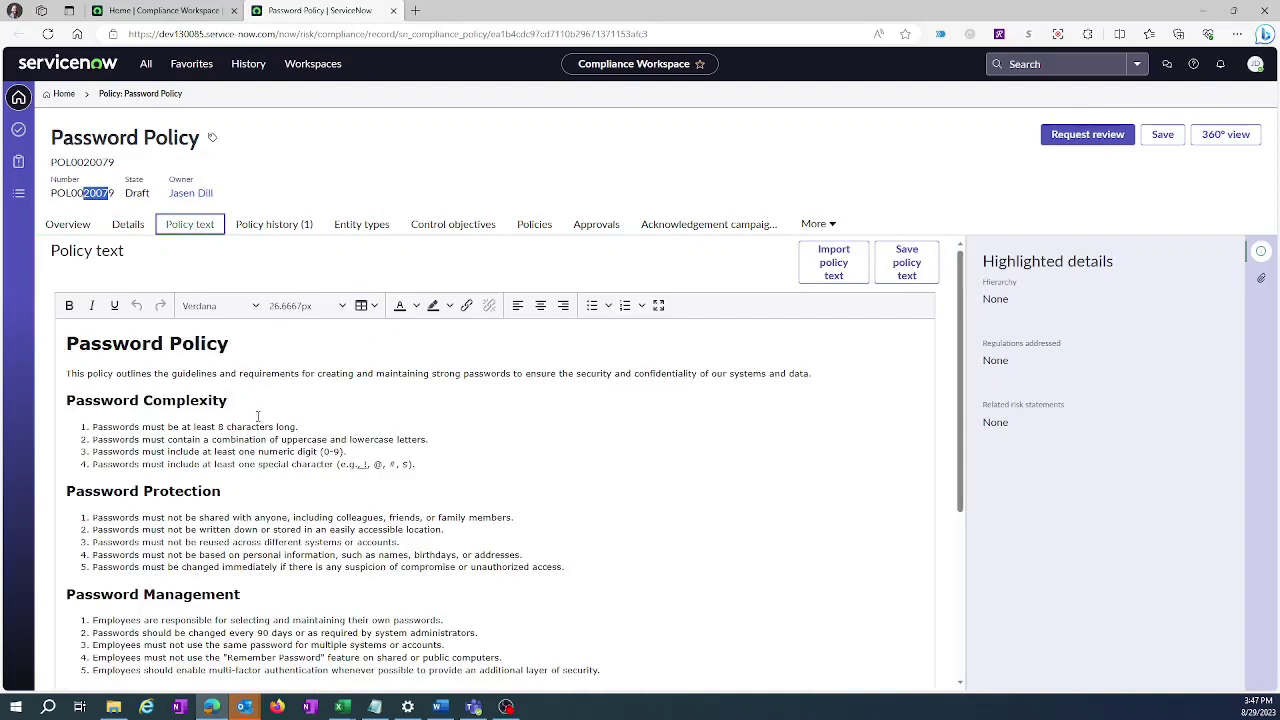
scroll(154, 414, "down", 3)
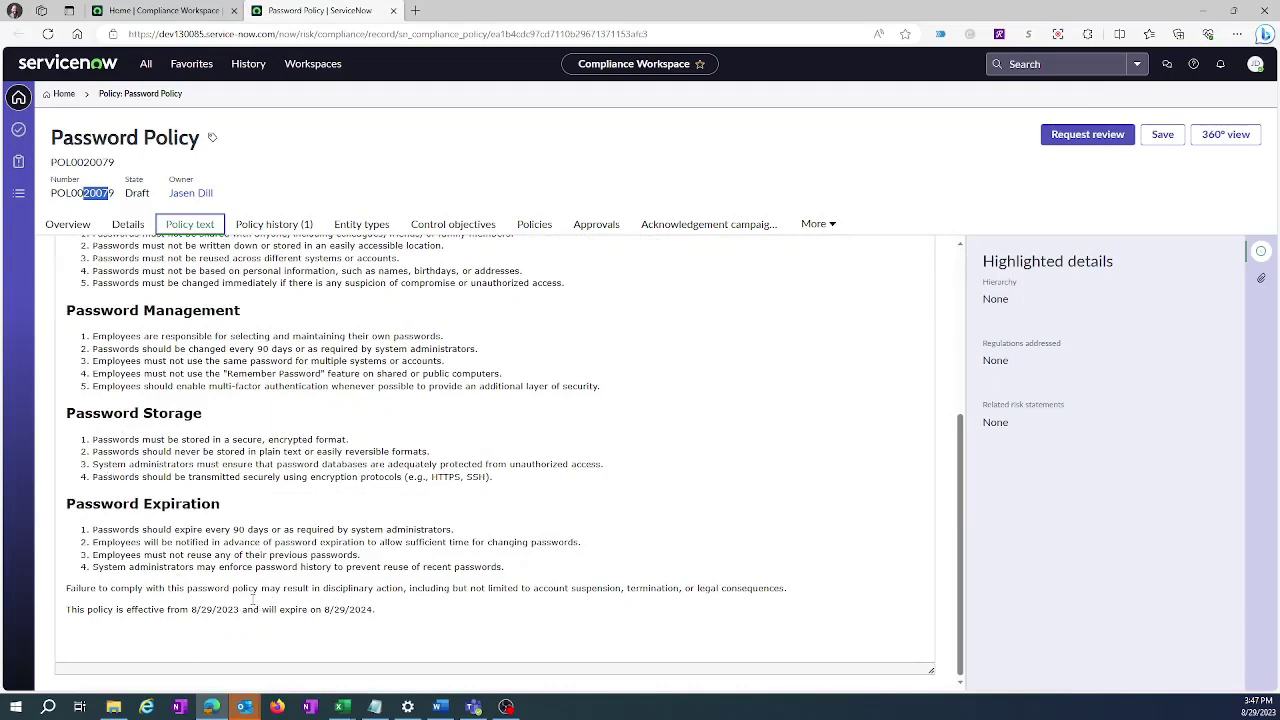
scroll(231, 588, "up", 3)
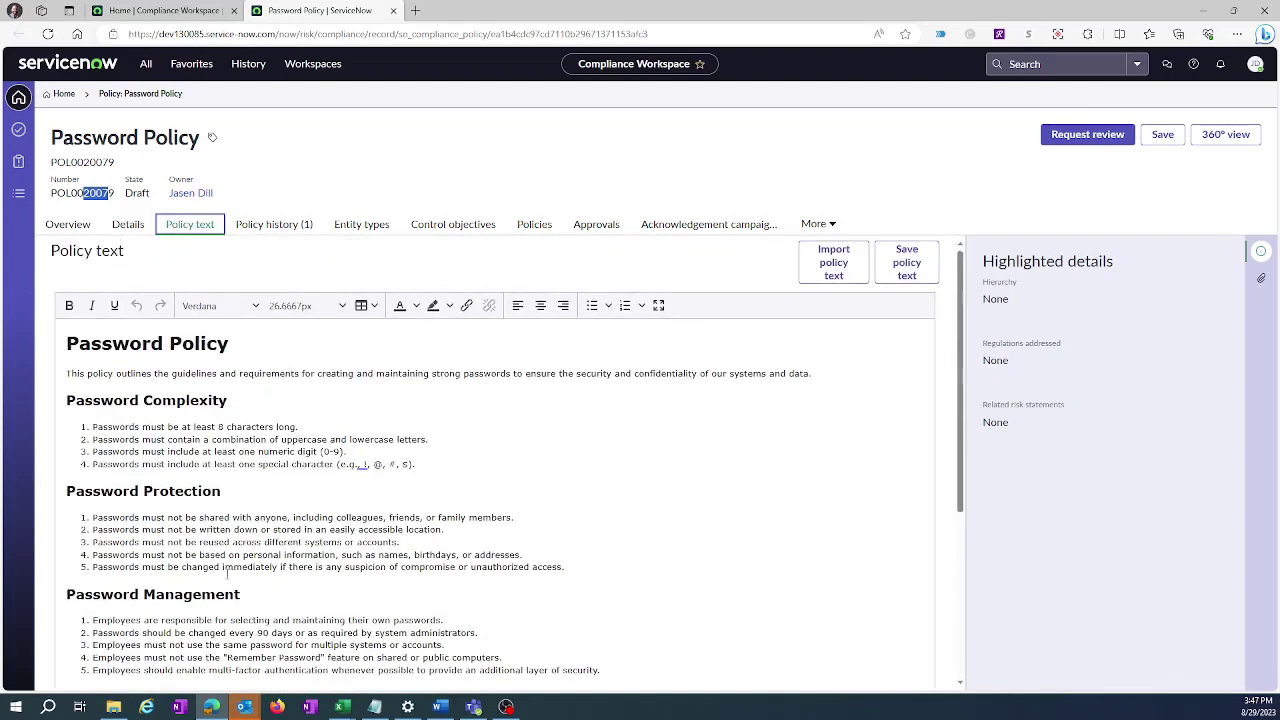
Set the Type to Standard in the Password Policy record's details.
left_click(127, 225)
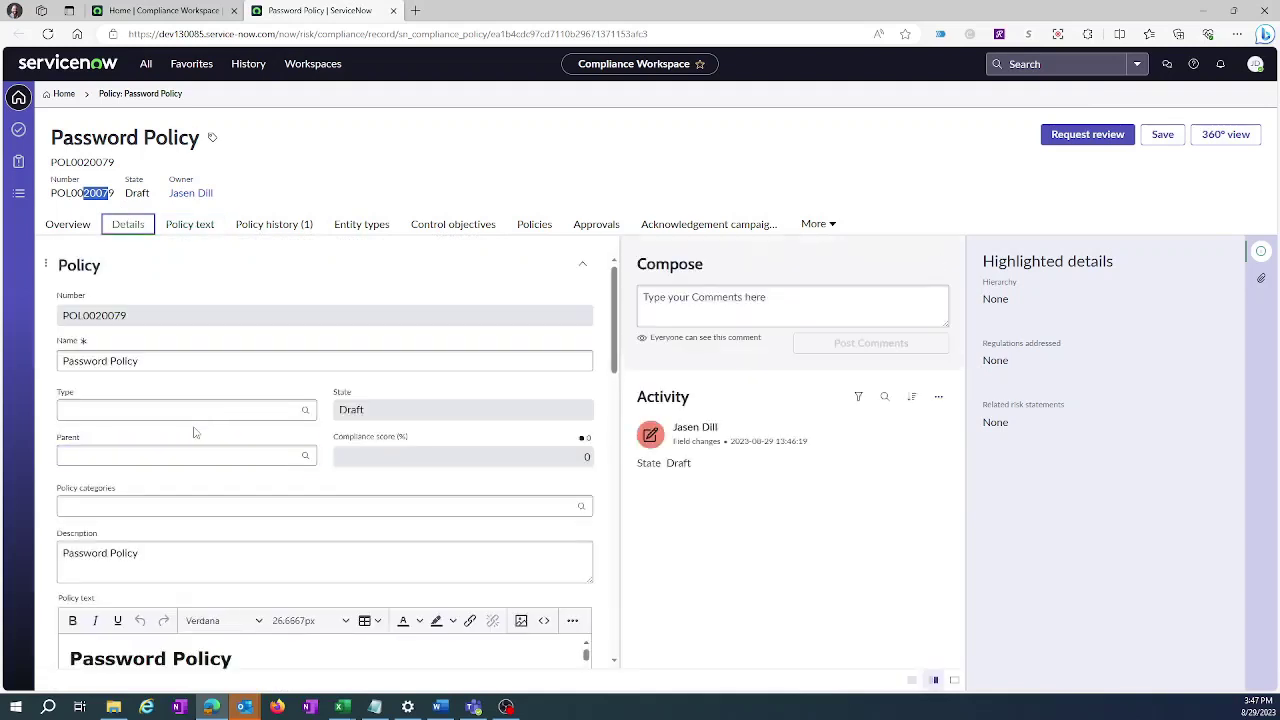
left_click(305, 410)
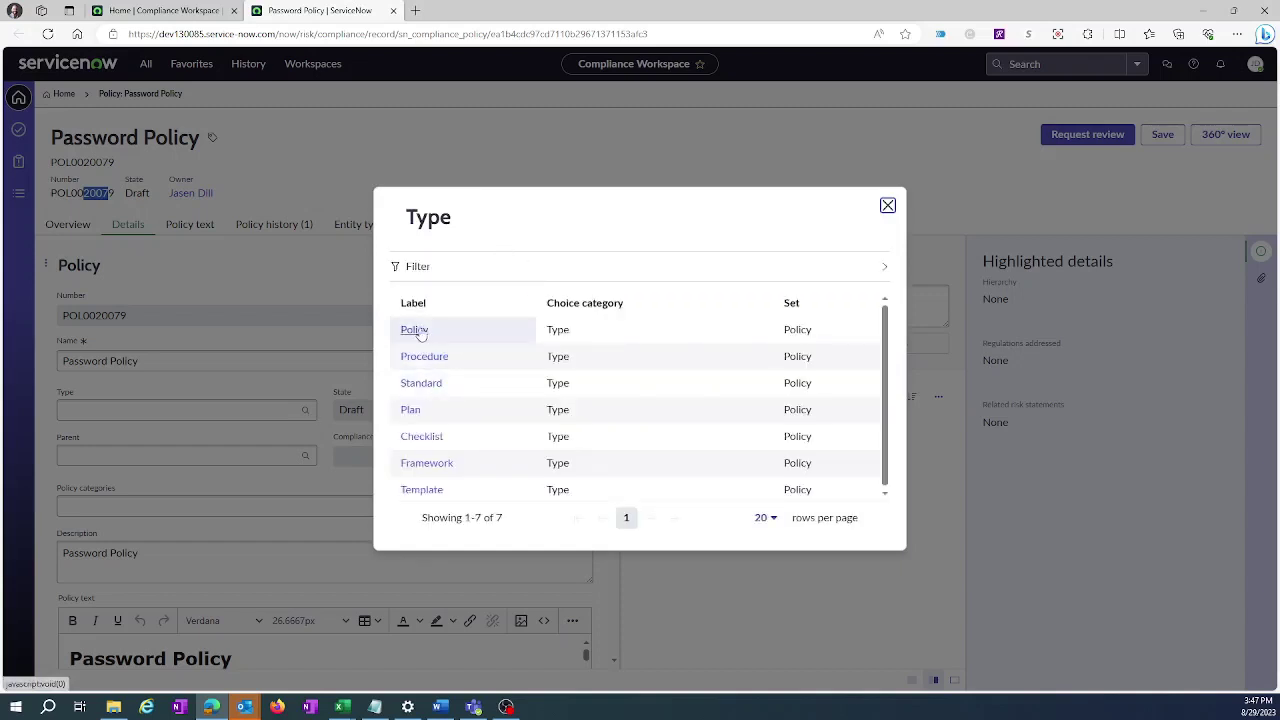
left_click(421, 384)
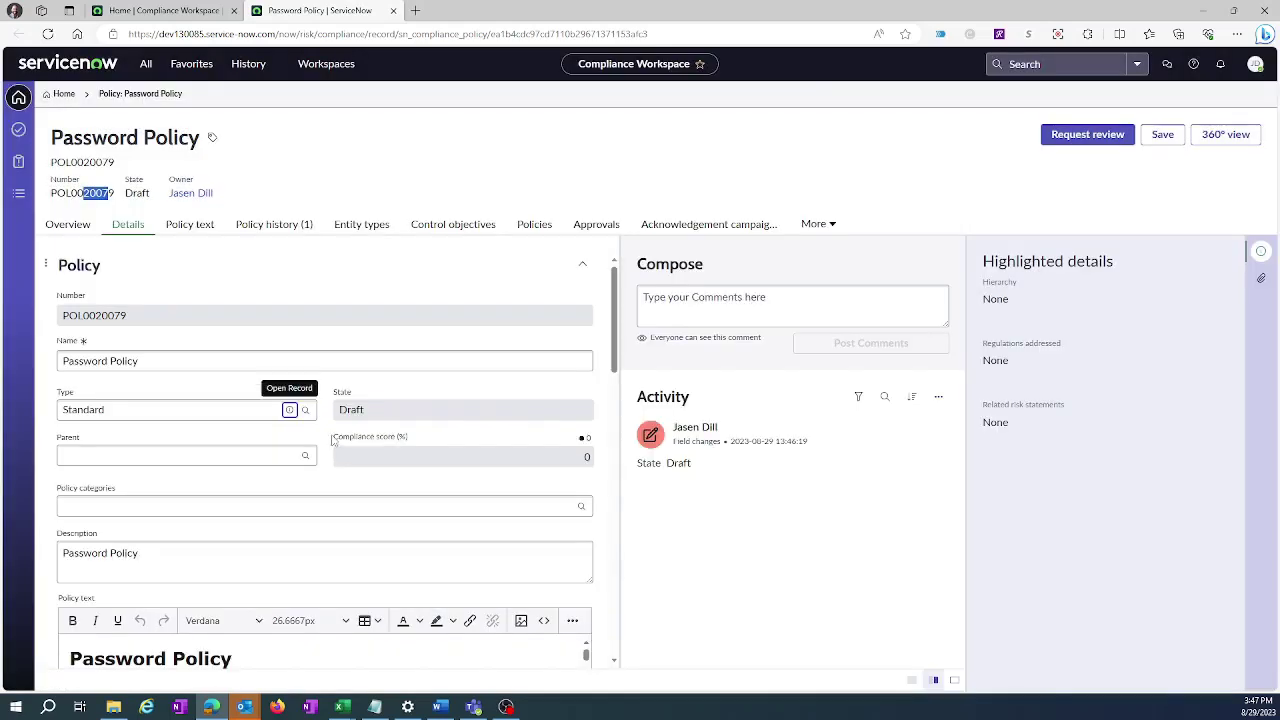
scroll(333, 440, "down", 4)
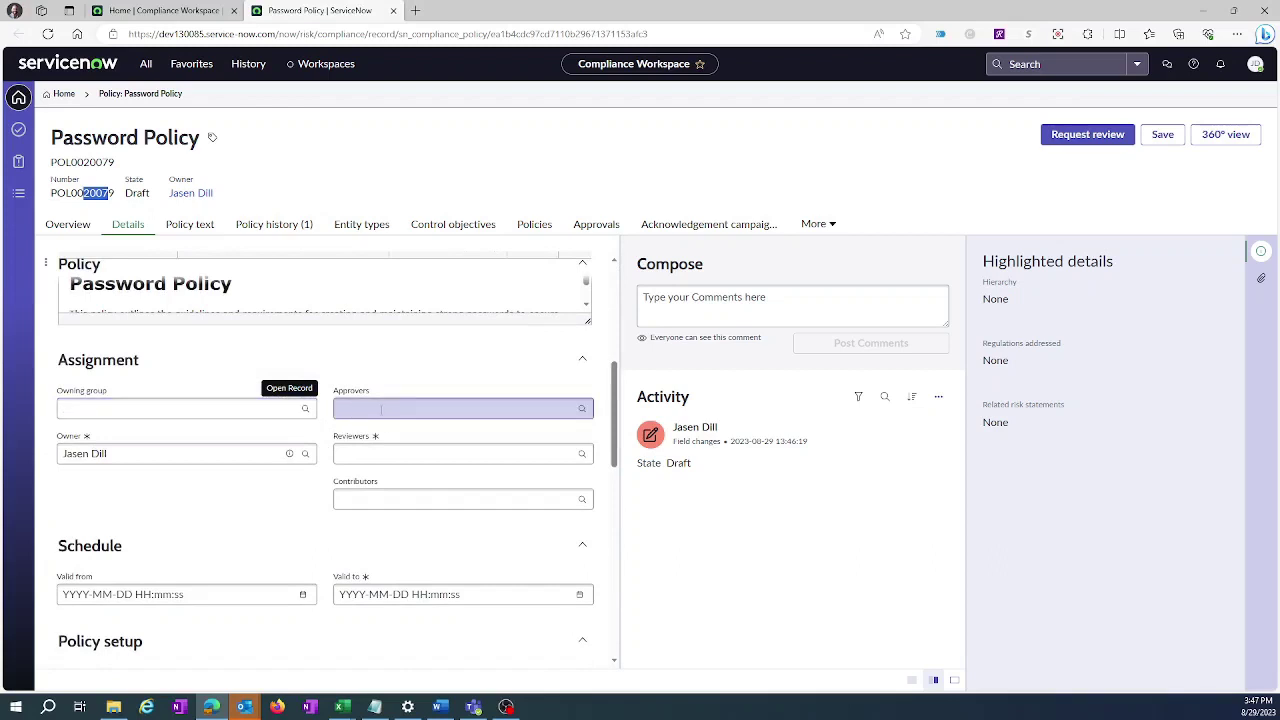
Add the first suggested user as a reviewer of the Password Policy, and try to request review and save.
left_click(381, 453)
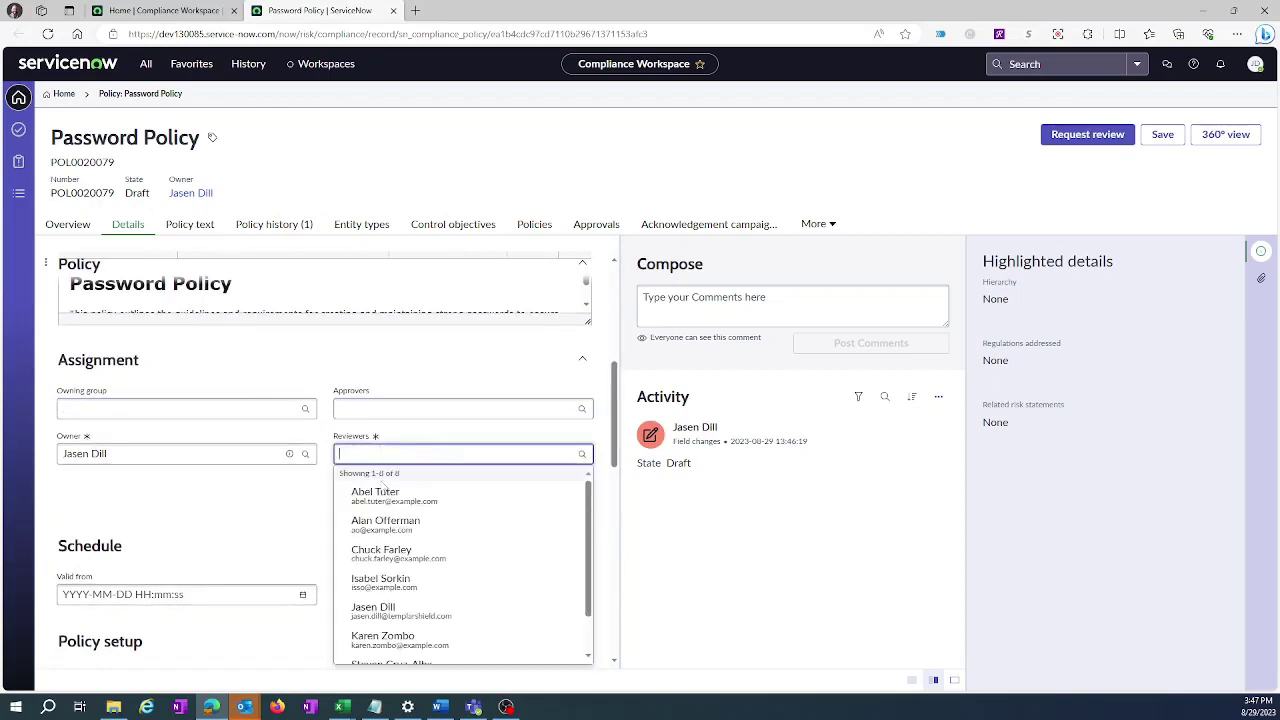
left_click(384, 492)
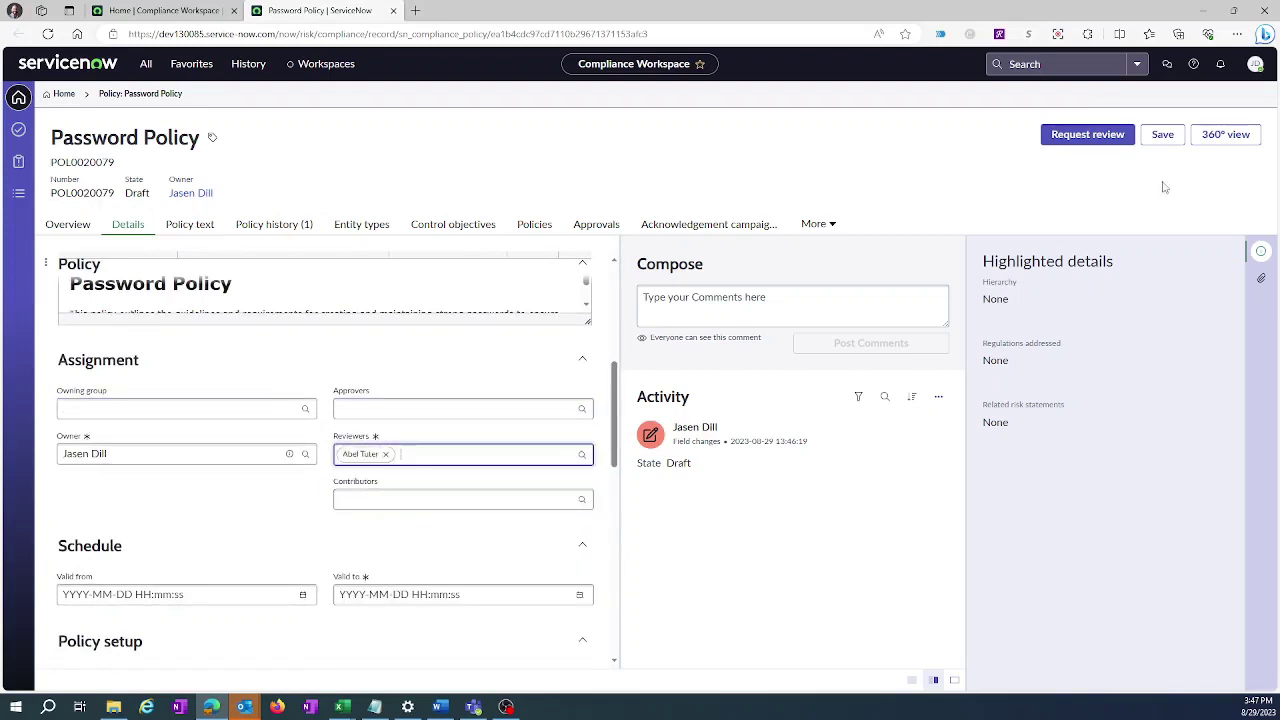
left_click(1085, 138)
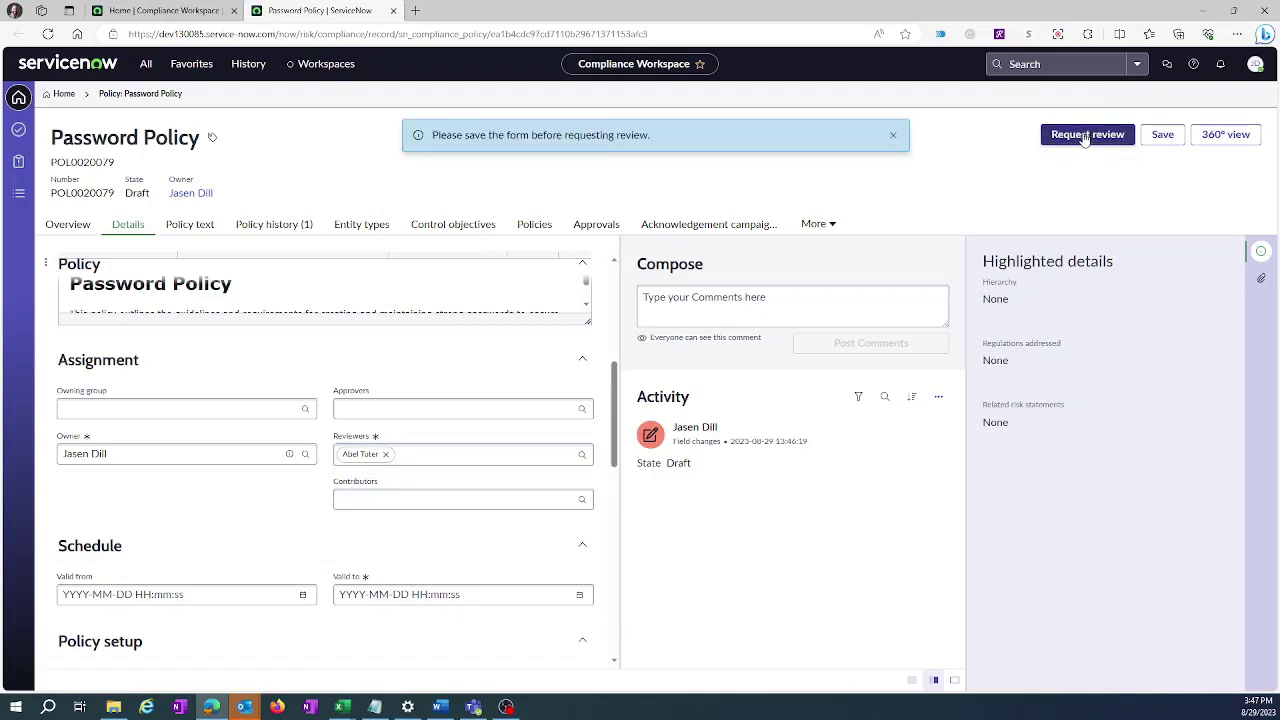
left_click(1162, 134)
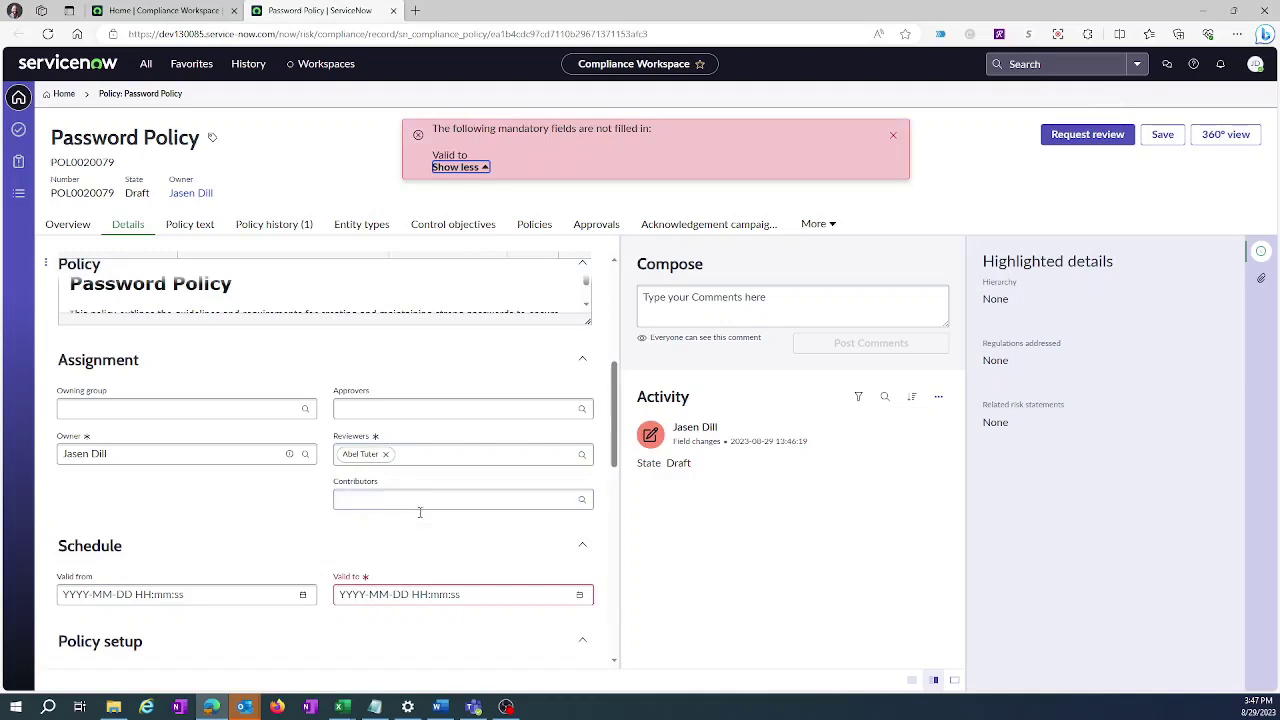
Fill in the mandatory Valid to date in the Schedule section from the calendar, picking 2024 as the year.
scroll(418, 540, "down", 2)
left_click(579, 469)
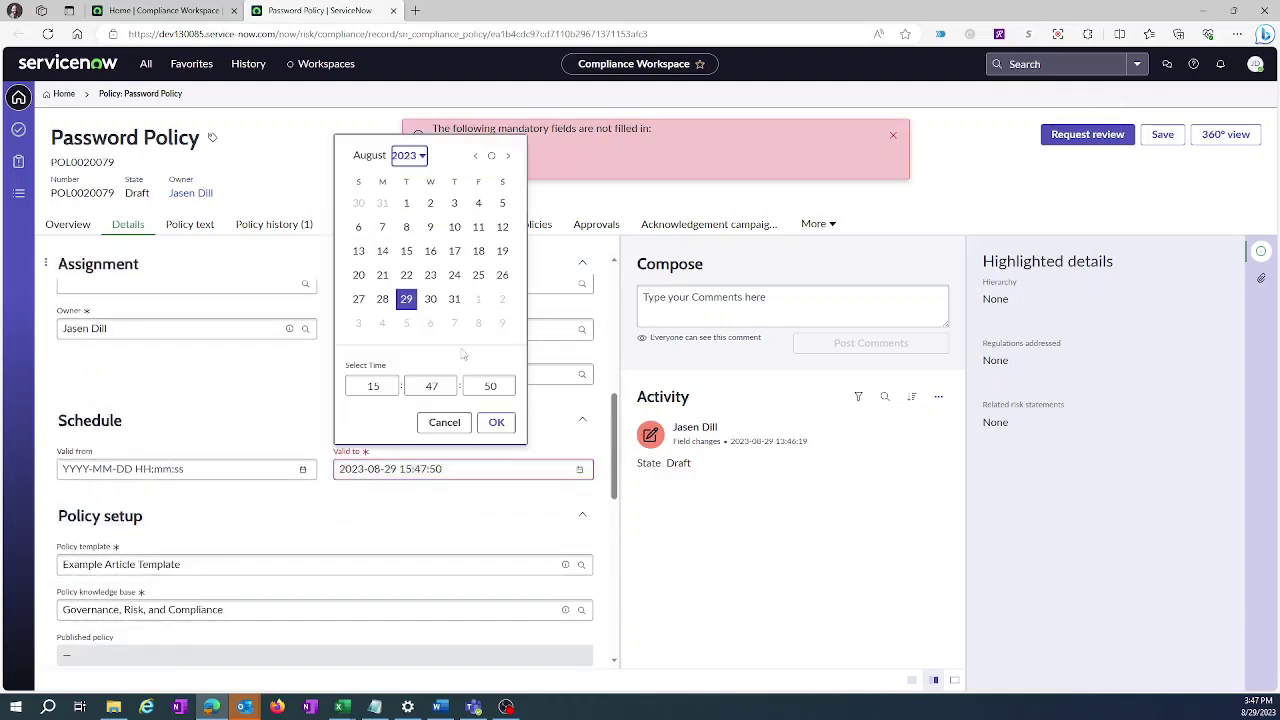
left_click(408, 156)
scroll(430, 256, "down", 5)
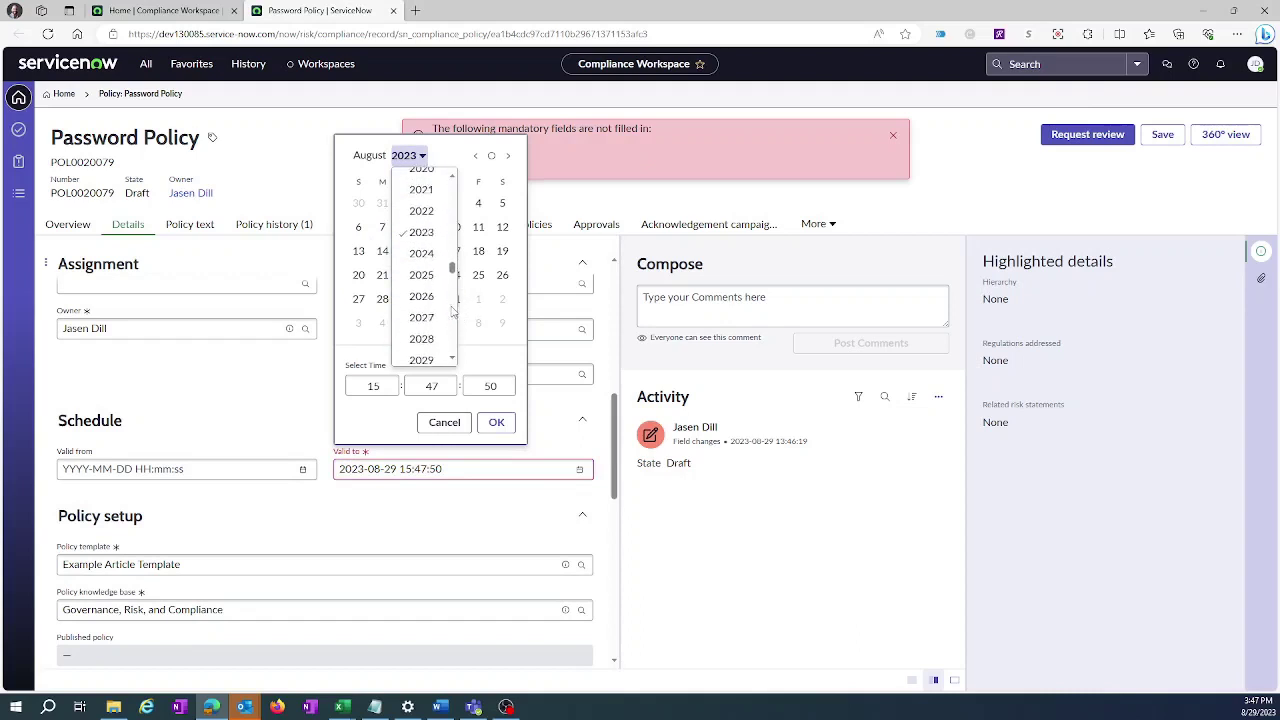
left_click(427, 254)
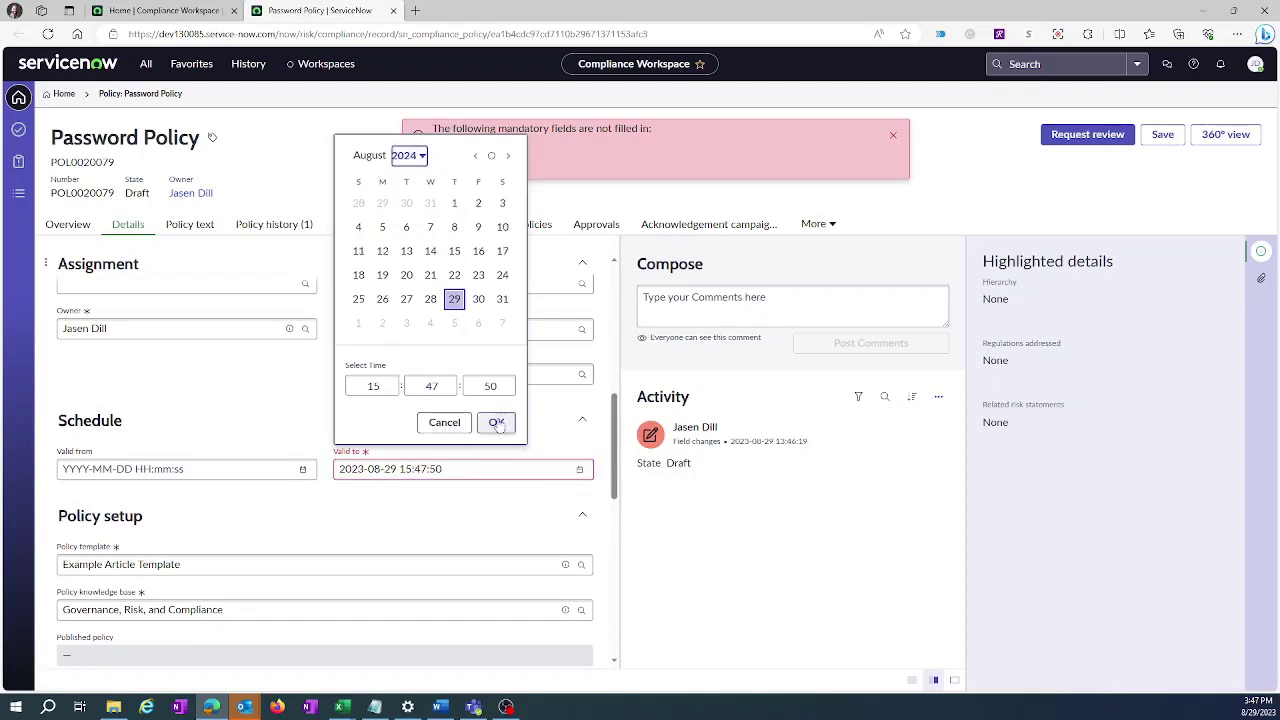
left_click(498, 424)
Save the Password Policy record and submit it for review, checking its lifecycle state in the overview.
left_click(1113, 135)
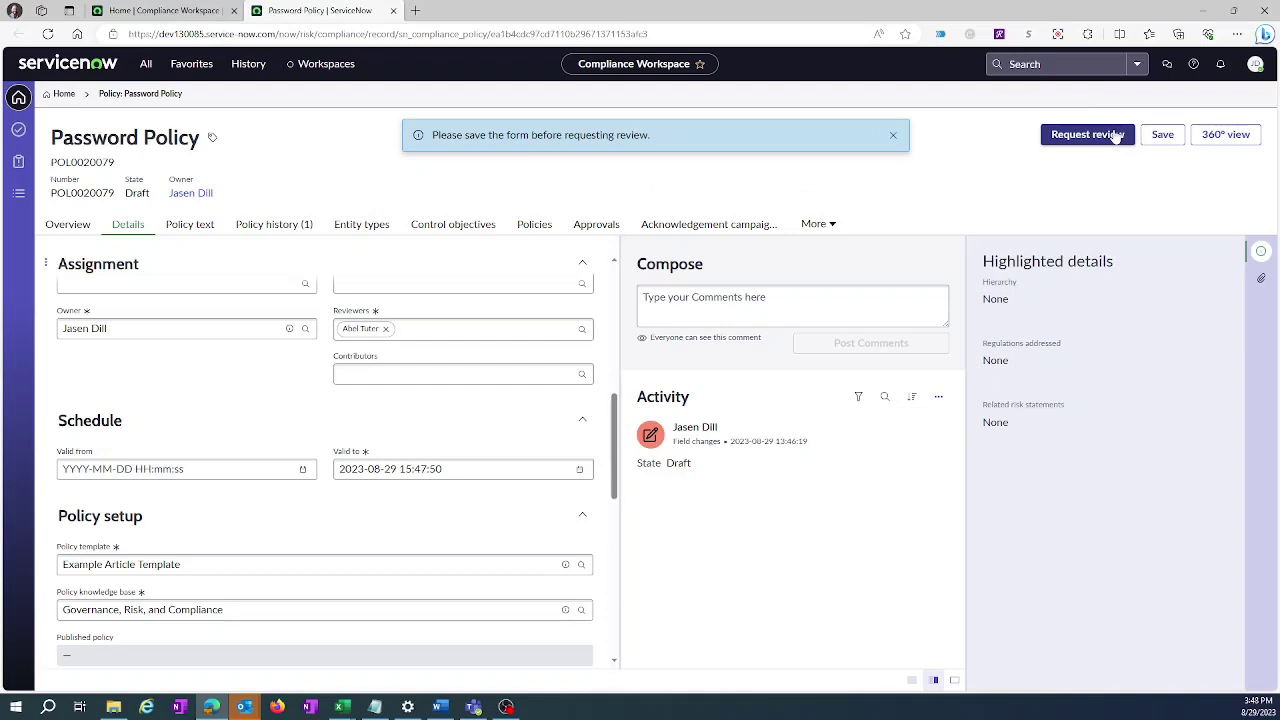
left_click(1166, 136)
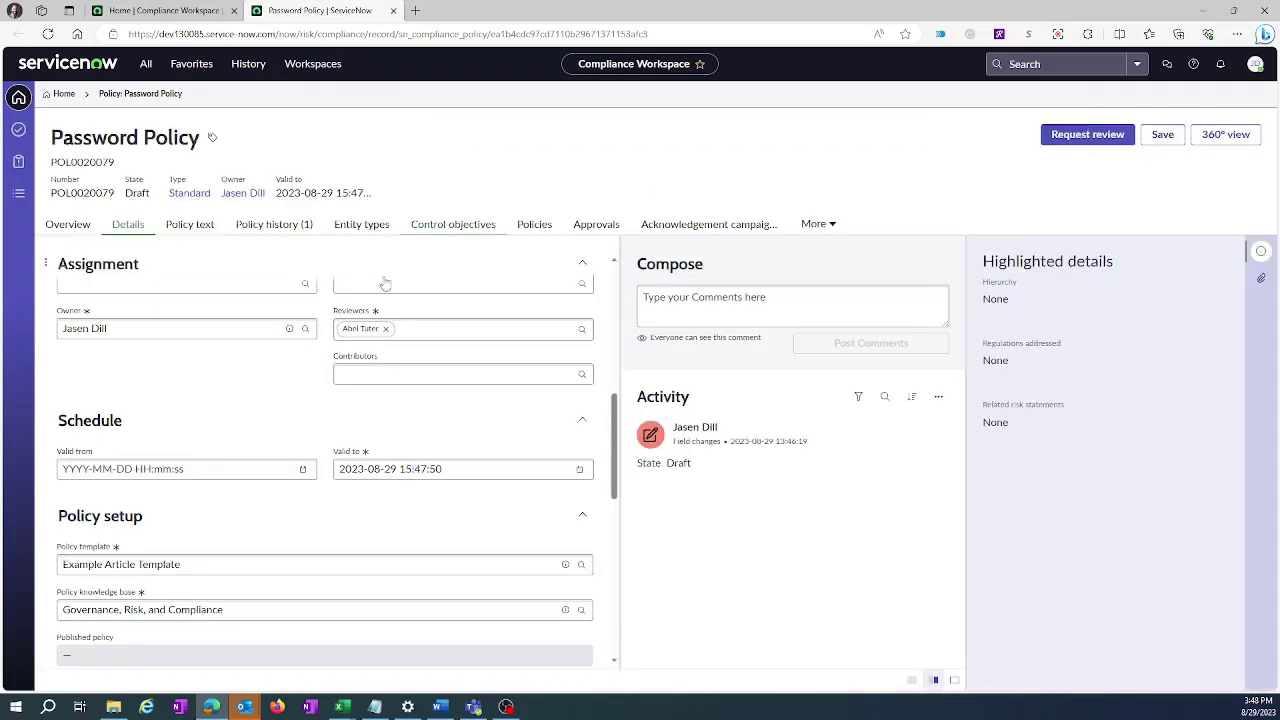
left_click(1052, 136)
left_click(791, 464)
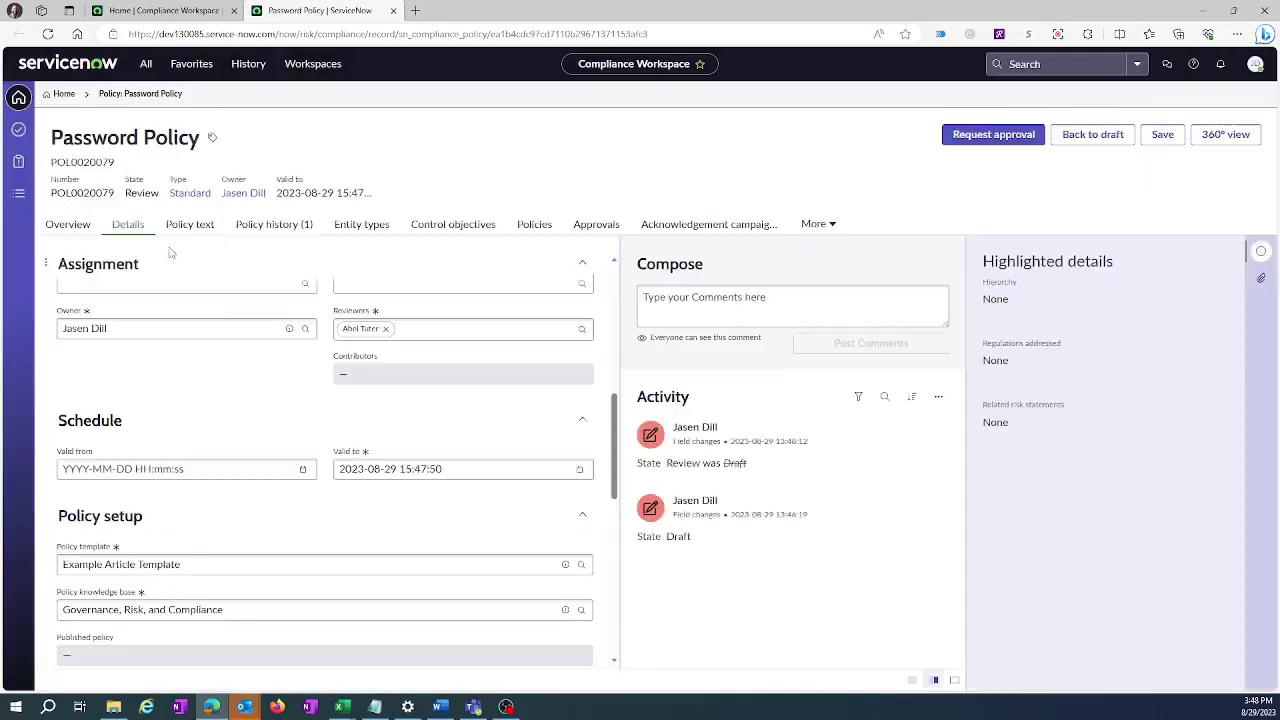
left_click(70, 234)
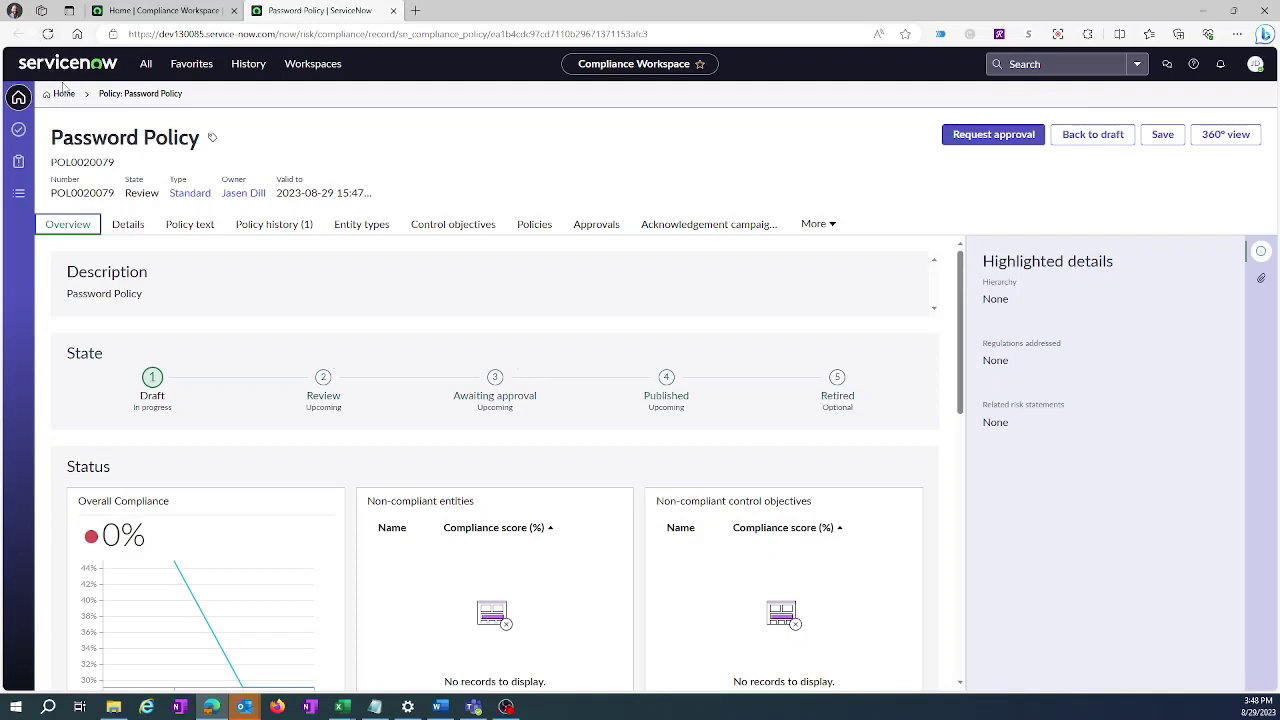
From the Compliance Workspace home, ask the Virtual Agent under Policy Management for enhancement suggestions on the Data Security Policy's text.
left_click(61, 94)
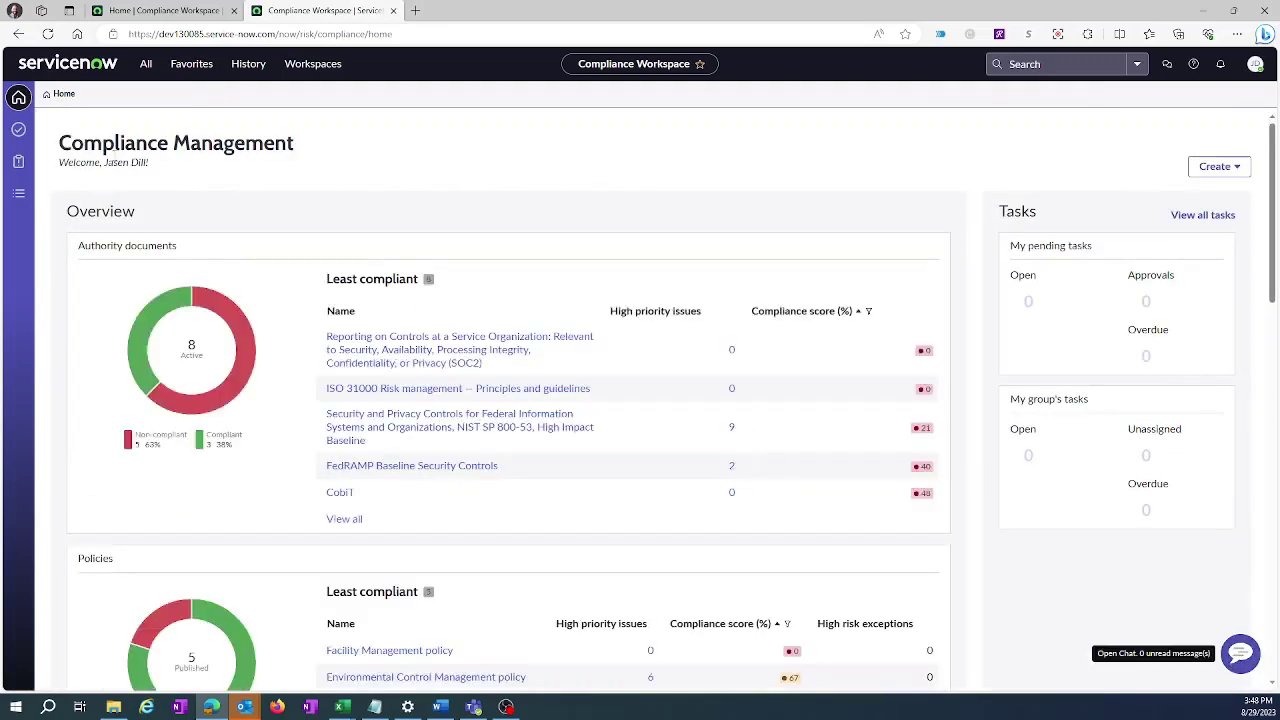
left_click(1241, 655)
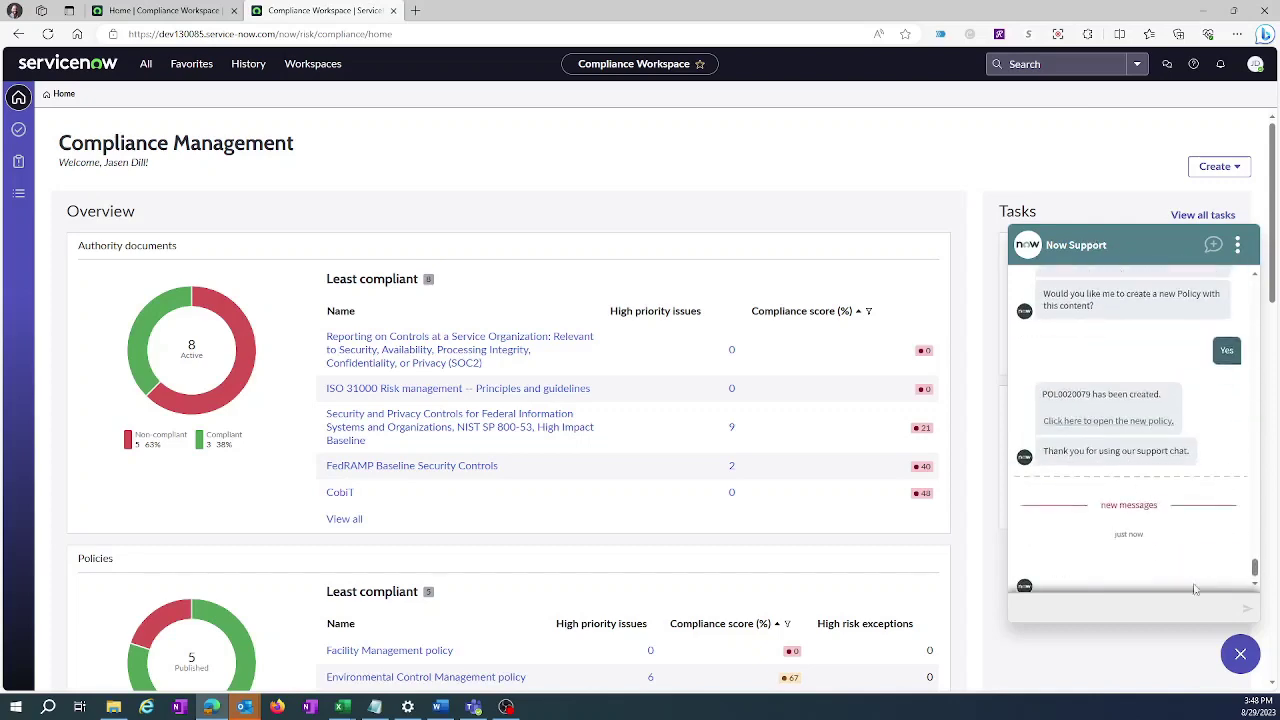
left_click(1131, 528)
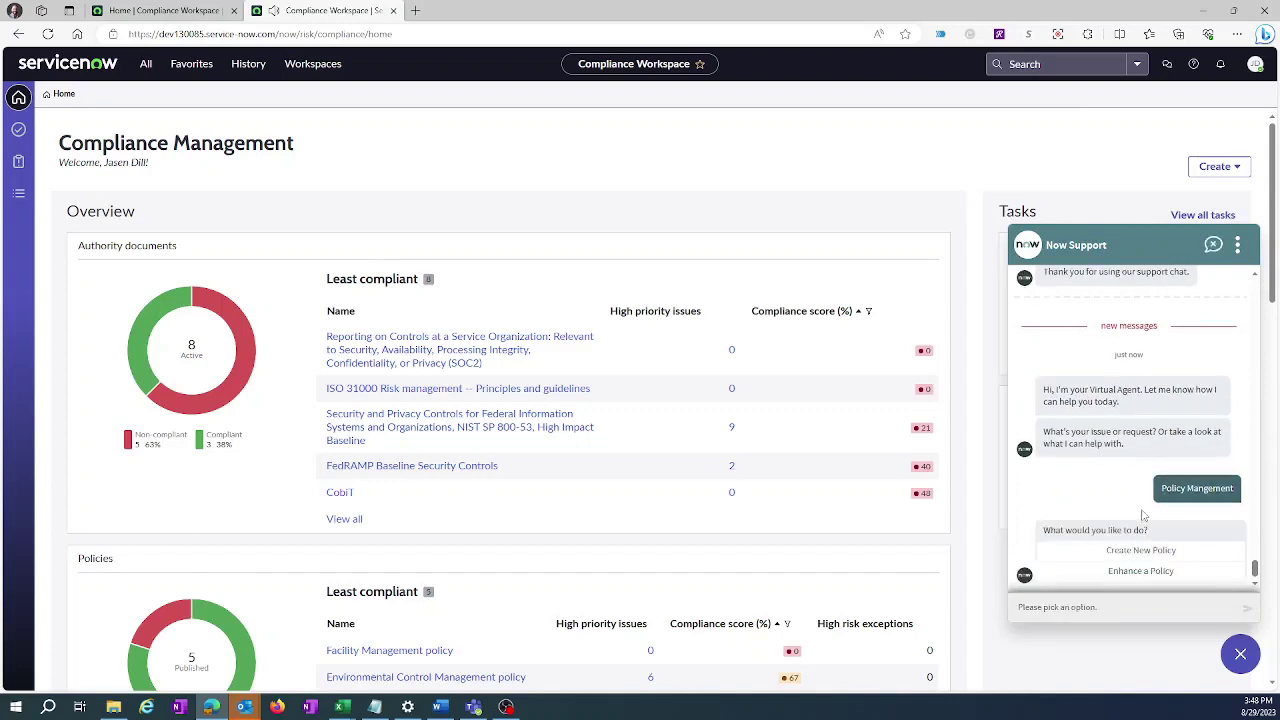
left_click(1155, 572)
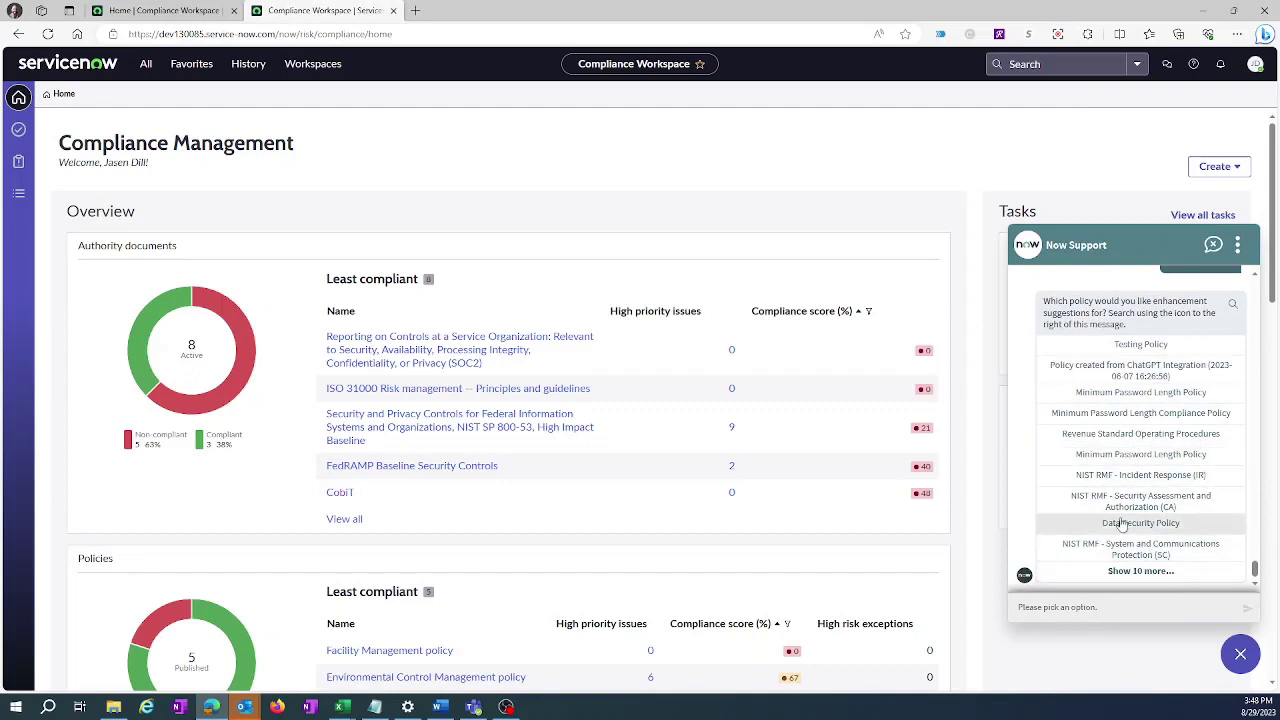
left_click(1174, 524)
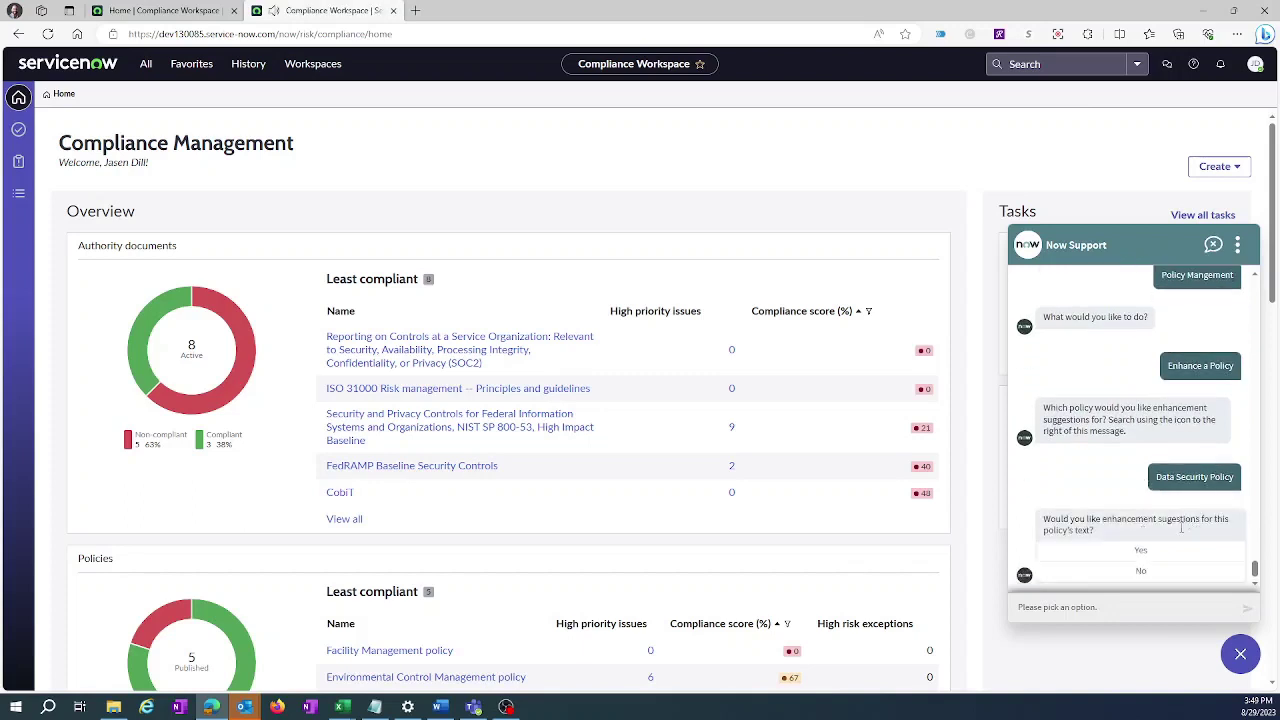
left_click(1143, 551)
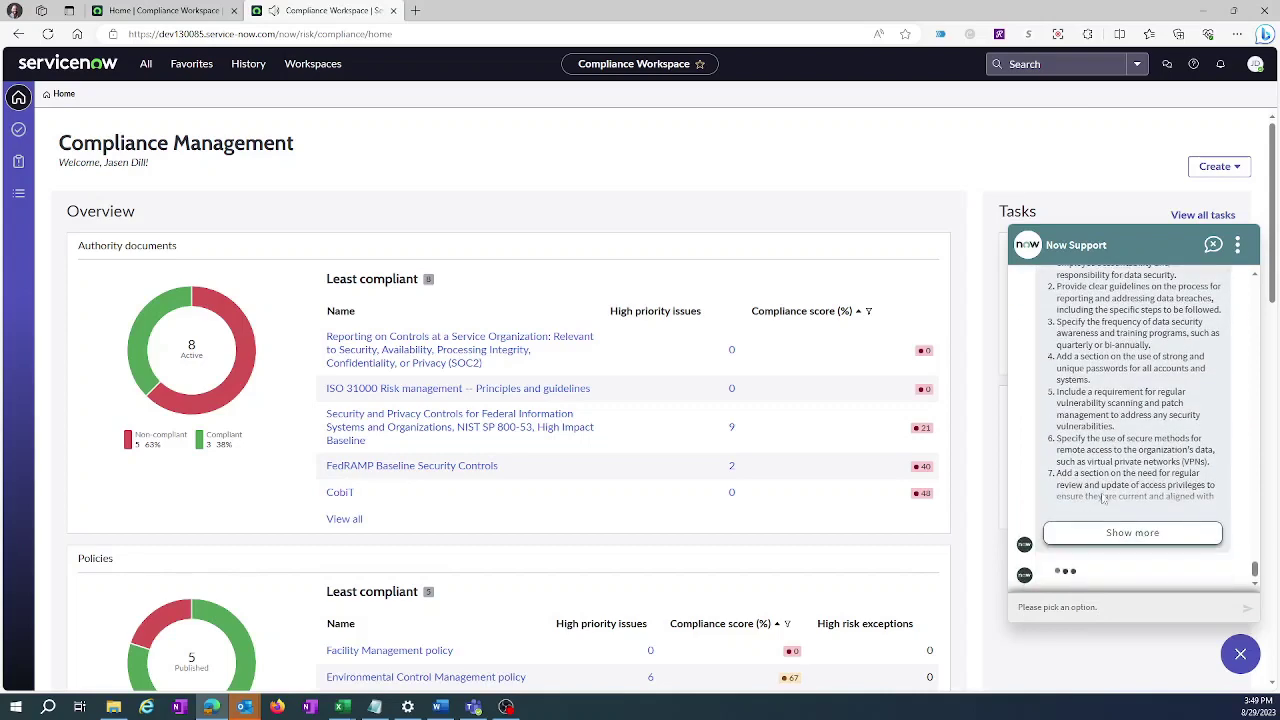
Expand and read through the full list of suggested enhancements for the Data Security Policy in the chat.
left_click(1132, 533)
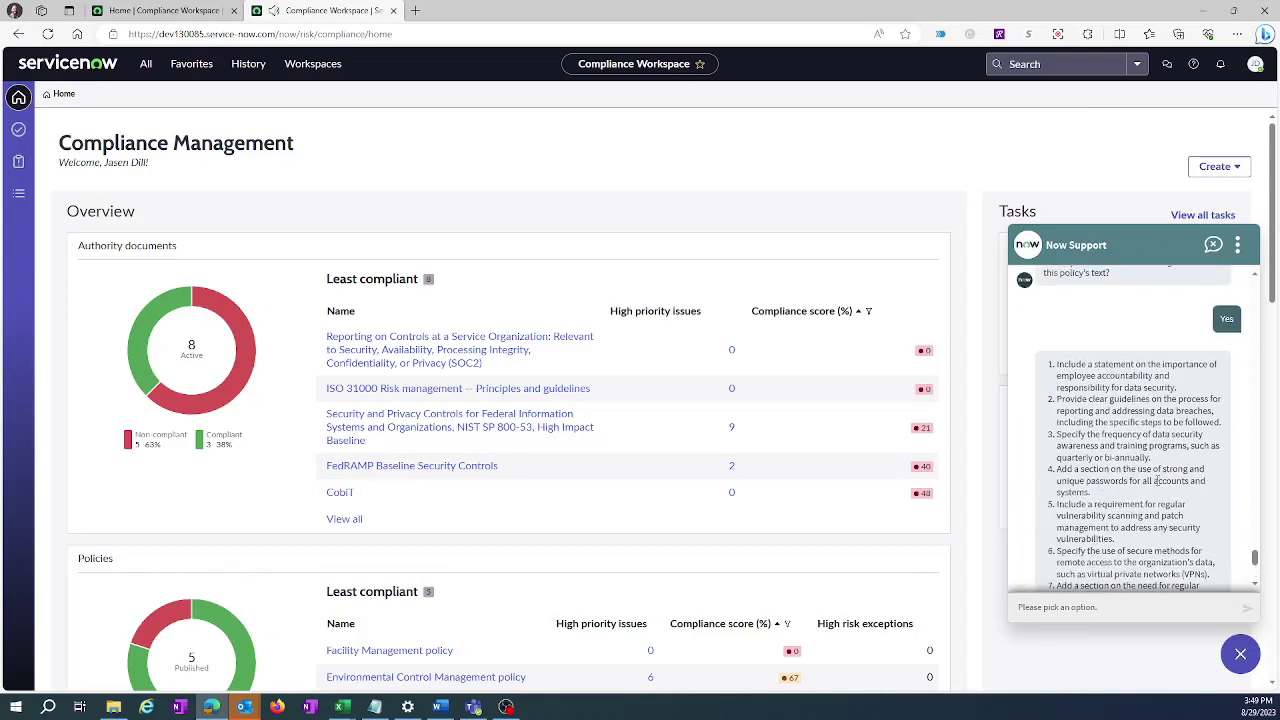
scroll(1157, 481, "up", 5)
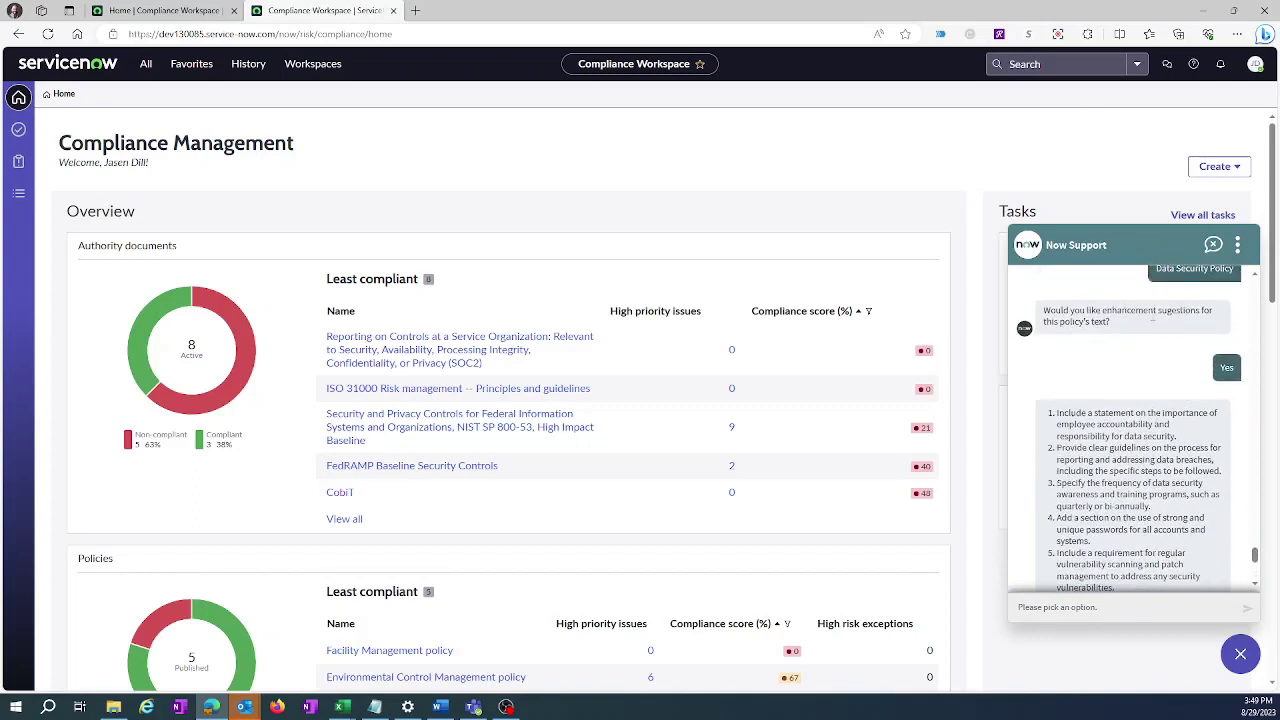
scroll(1232, 408, "down", 1)
left_click_drag(1058, 364, 1171, 376)
left_click(1201, 406)
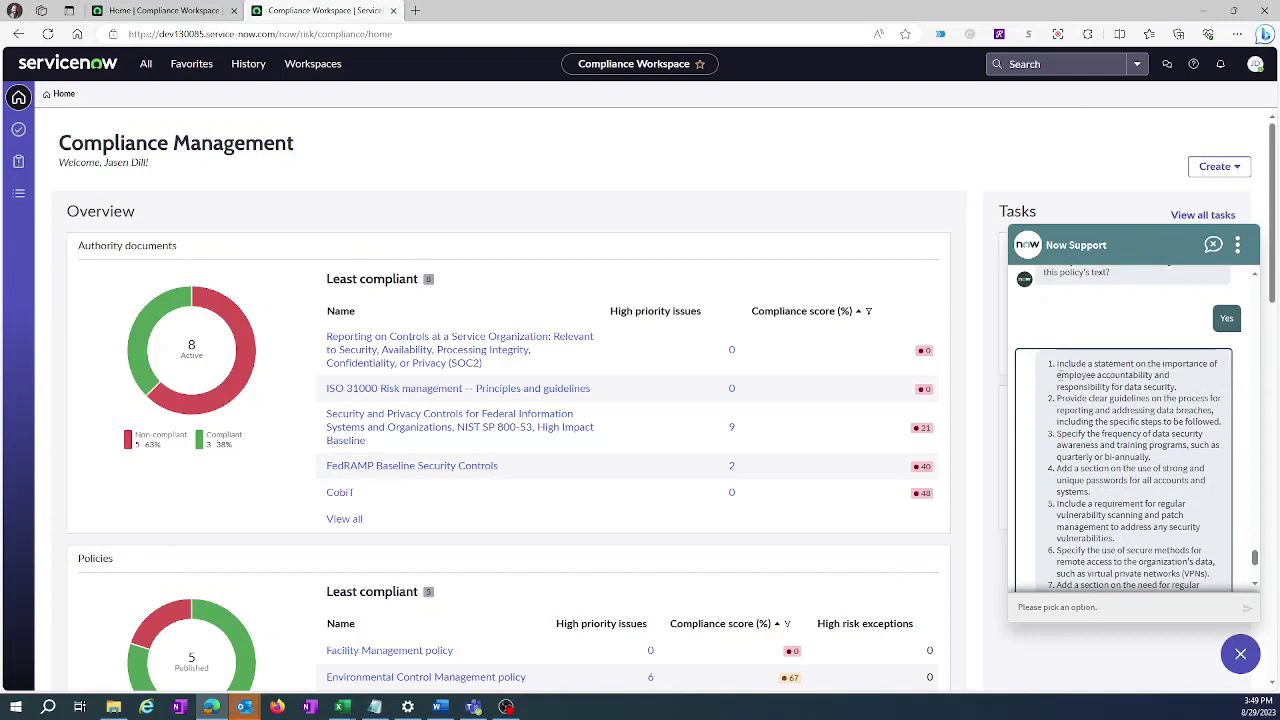
scroll(1157, 378, "down", 1)
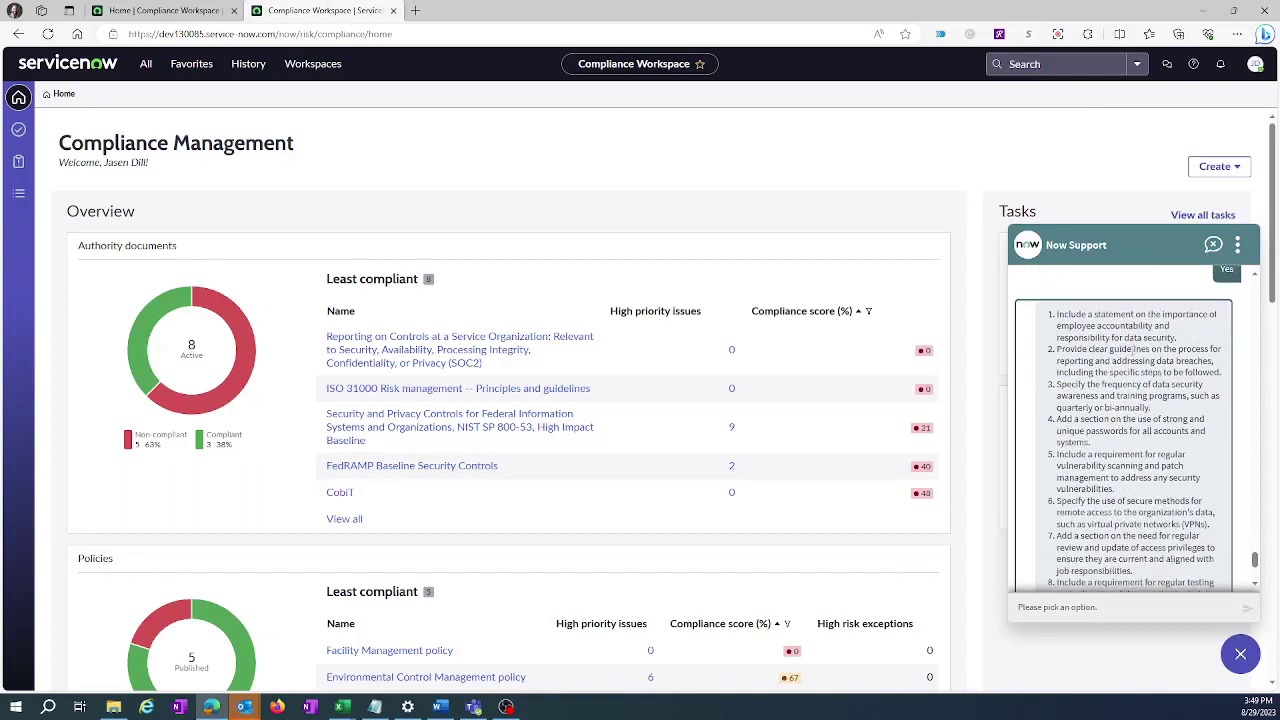
left_click_drag(1058, 385, 1205, 398)
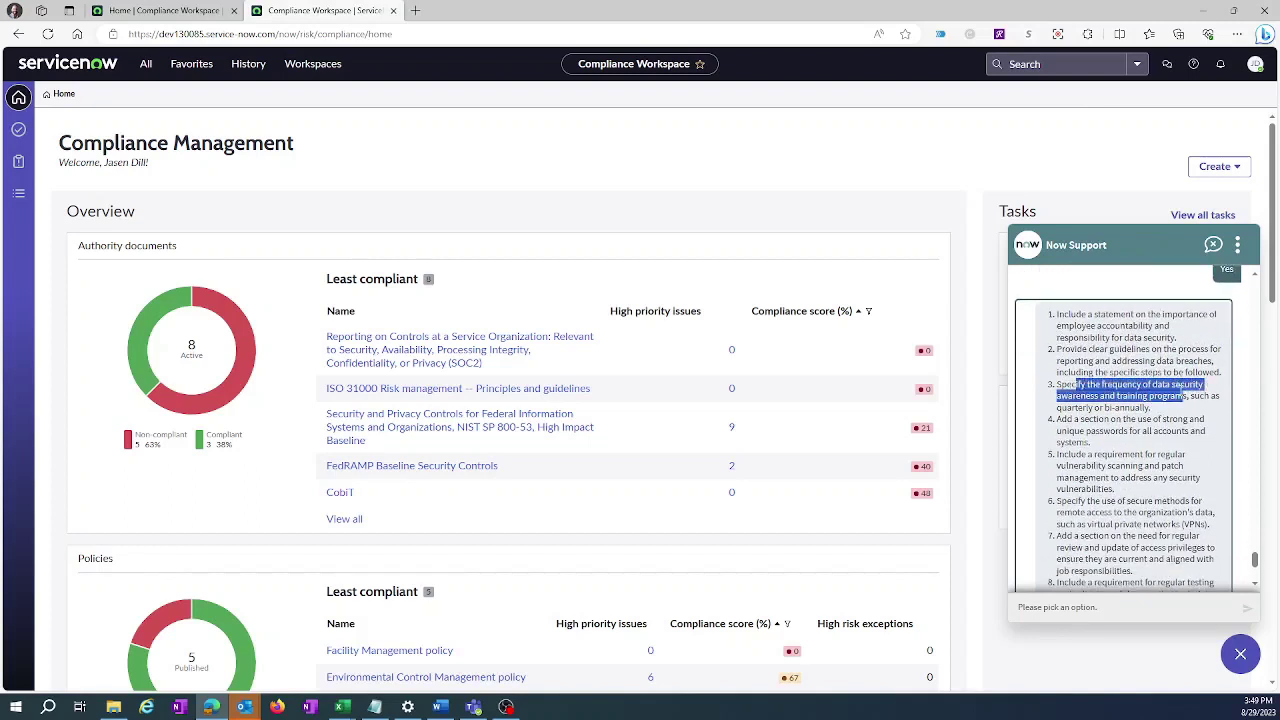
left_click(1155, 417)
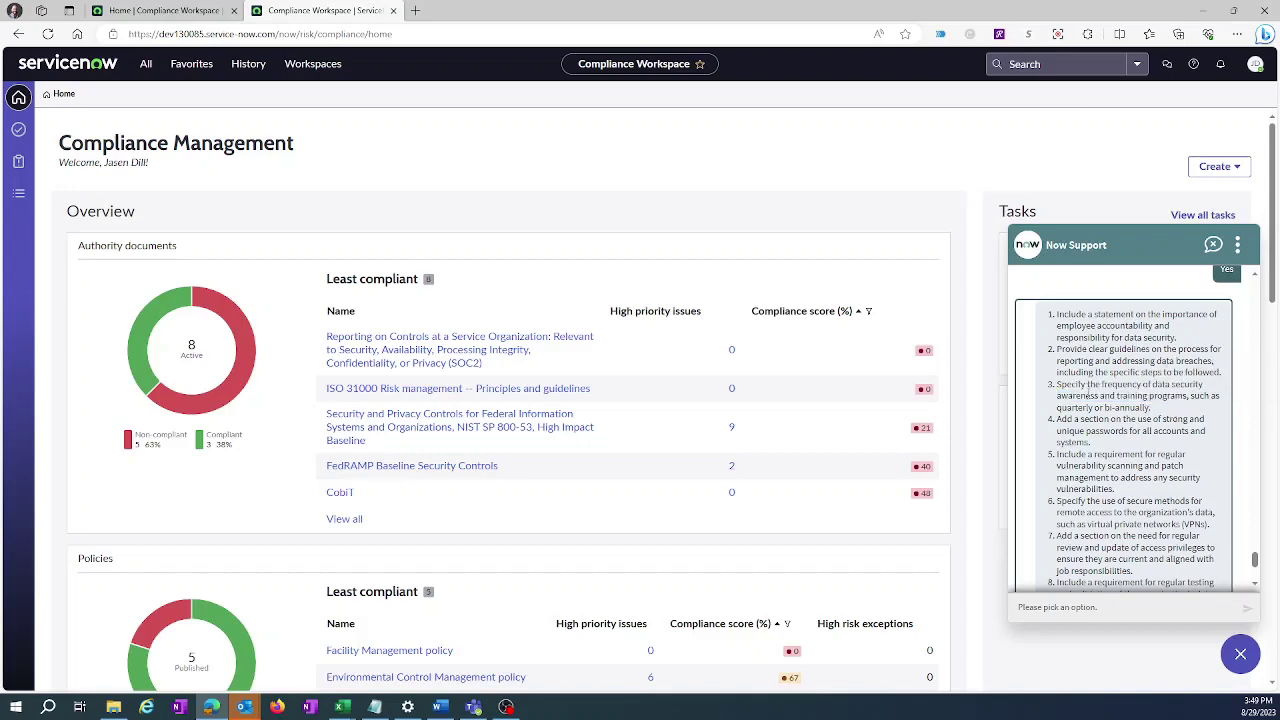
scroll(1163, 411, "down", 4)
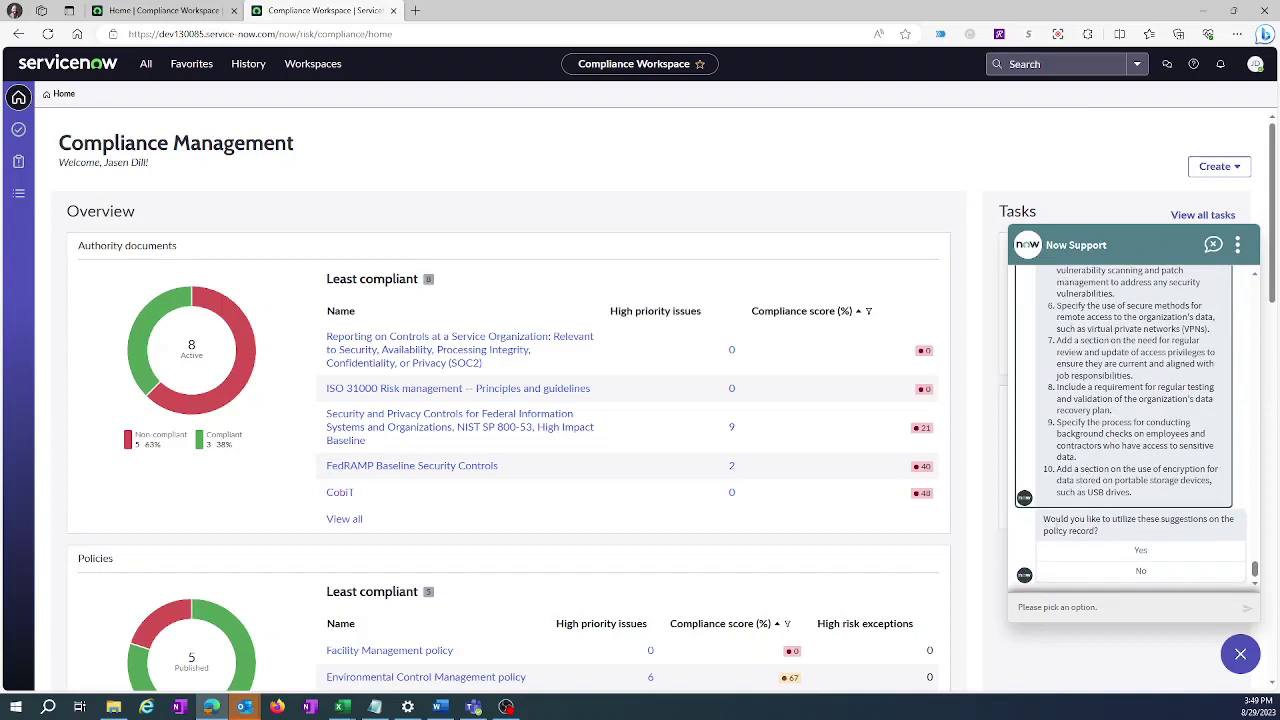
Accept the suggestions for the policy record and have them incorporated into the policy text.
left_click(1140, 554)
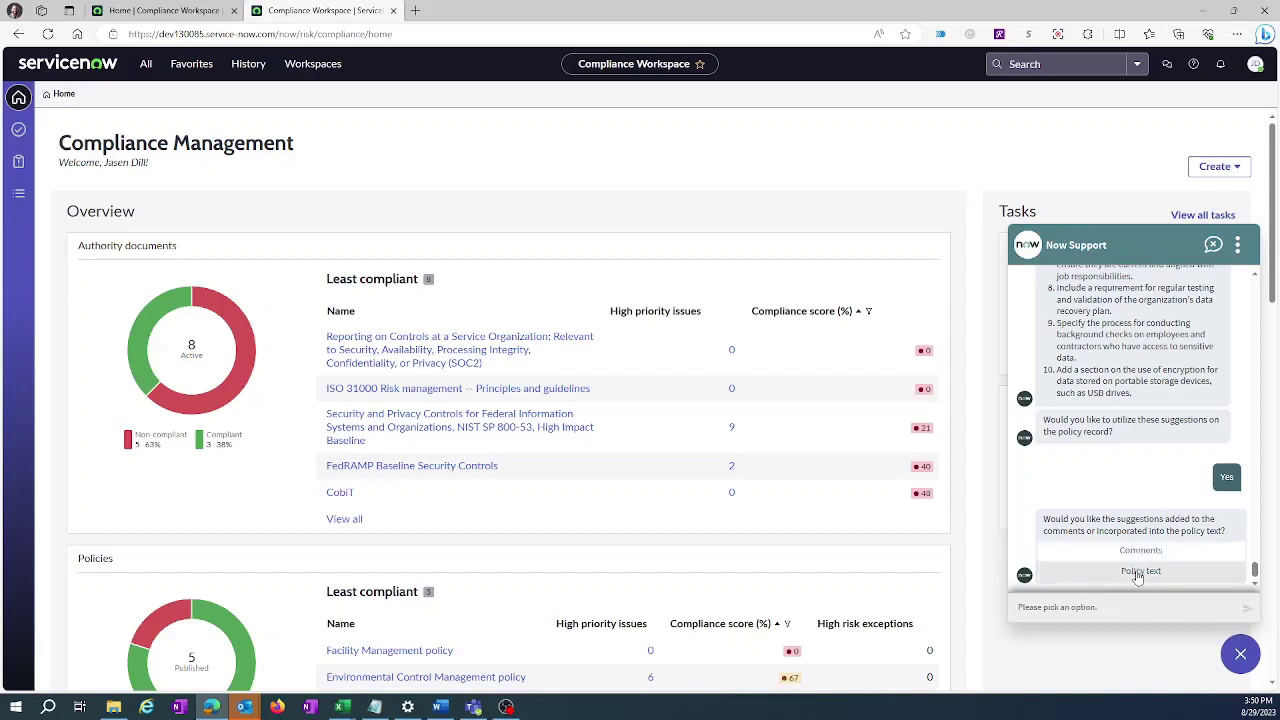
left_click(1138, 573)
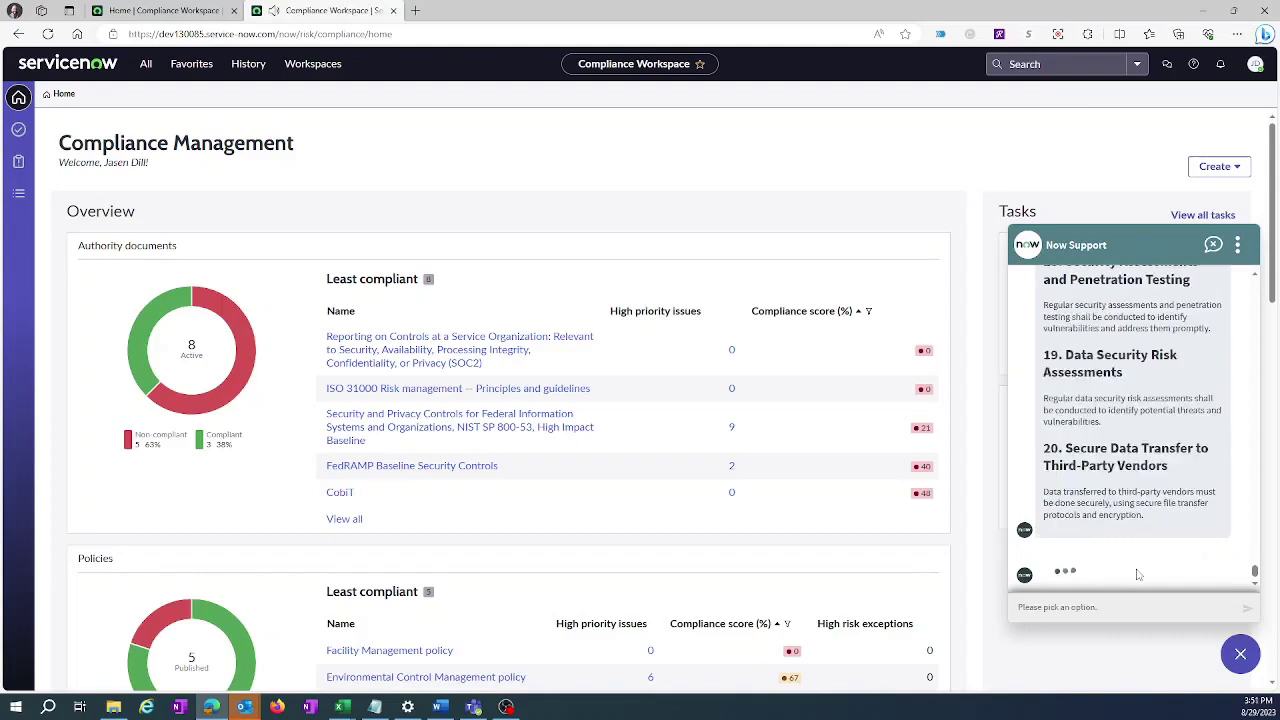
Review the enhanced Data Security Policy draft in the chat, from its purpose section through to its final section.
scroll(1122, 468, "up", 2)
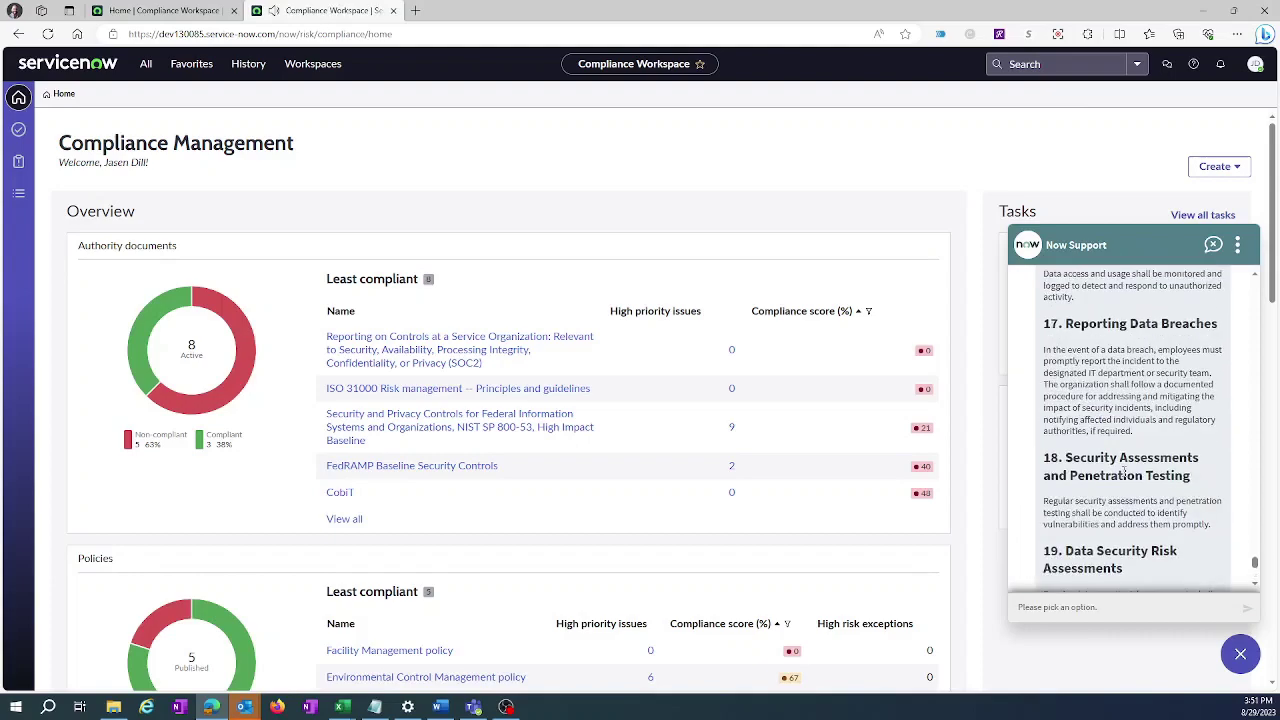
scroll(1124, 470, "up", 15)
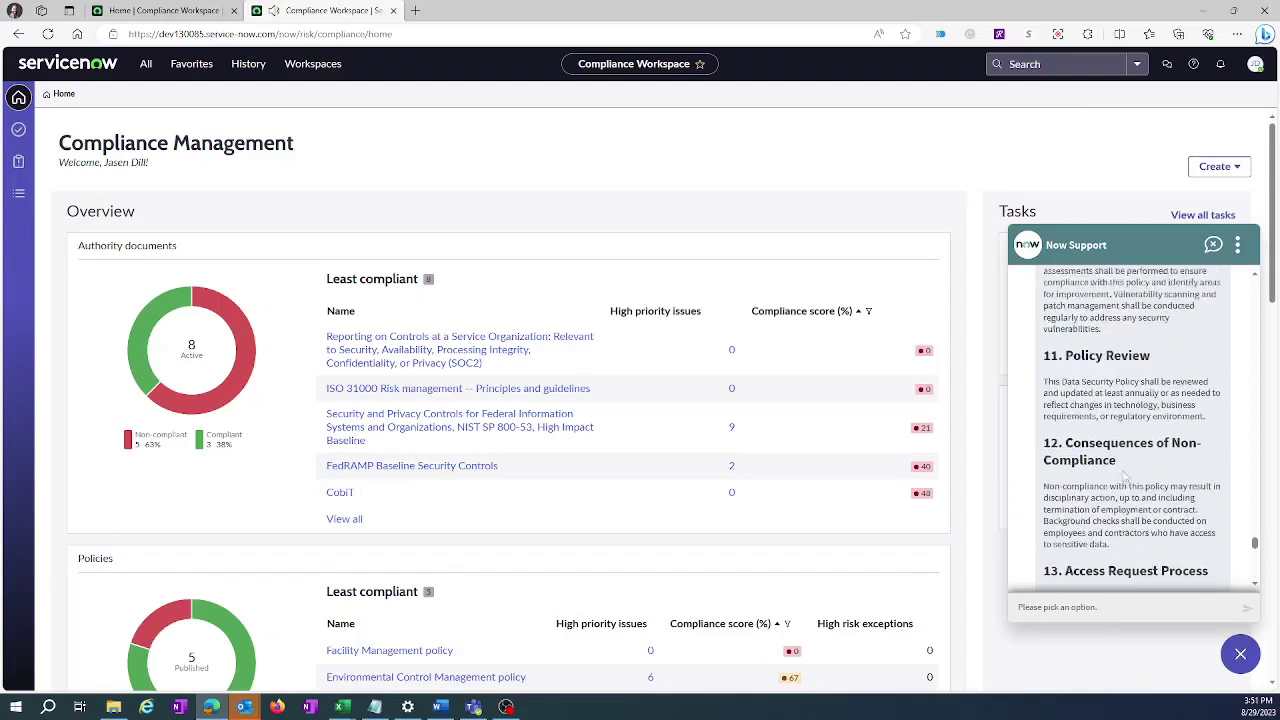
scroll(1124, 470, "up", 8)
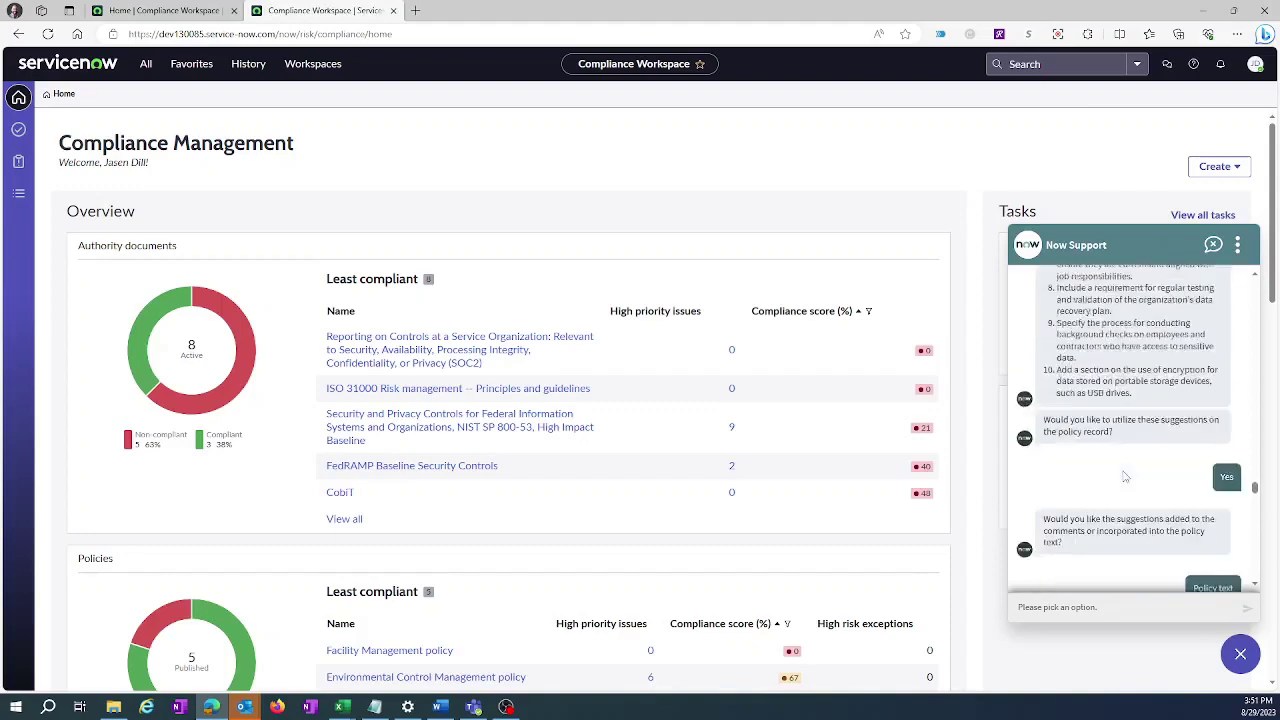
scroll(1138, 478, "down", 8)
scroll(1138, 478, "down", 10)
scroll(1134, 450, "up", 5)
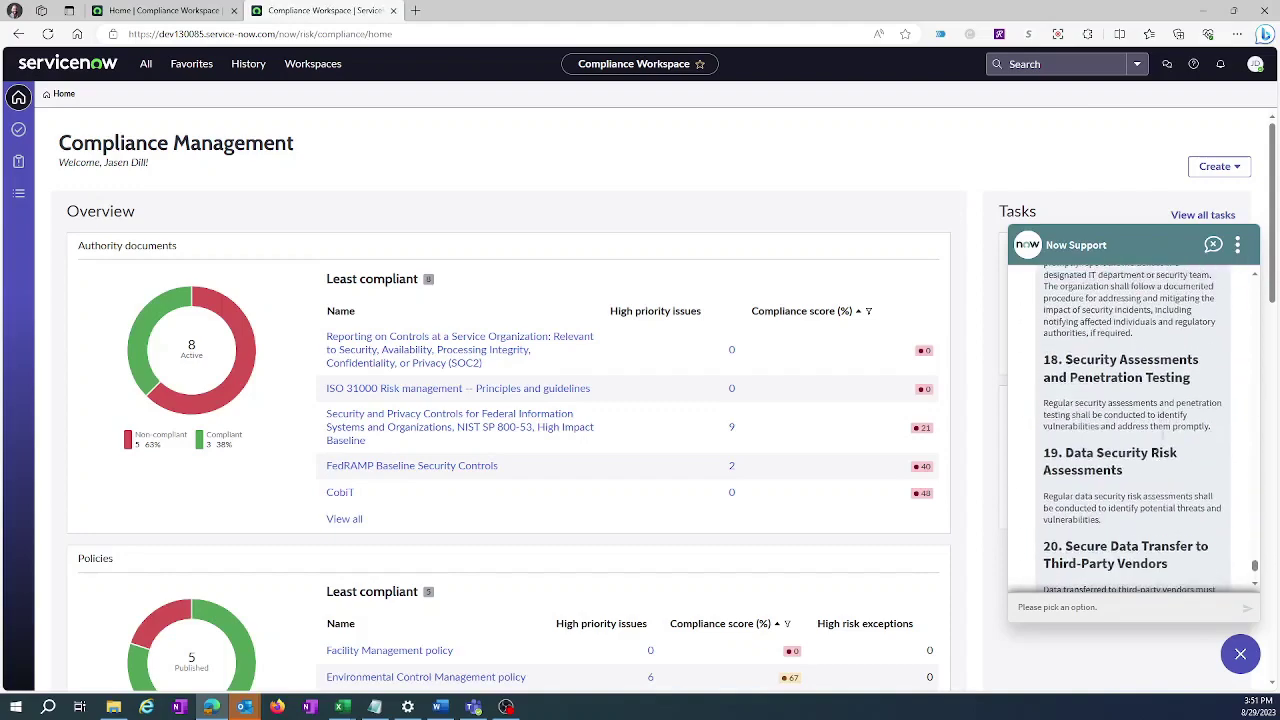
scroll(1107, 343, "up", 4)
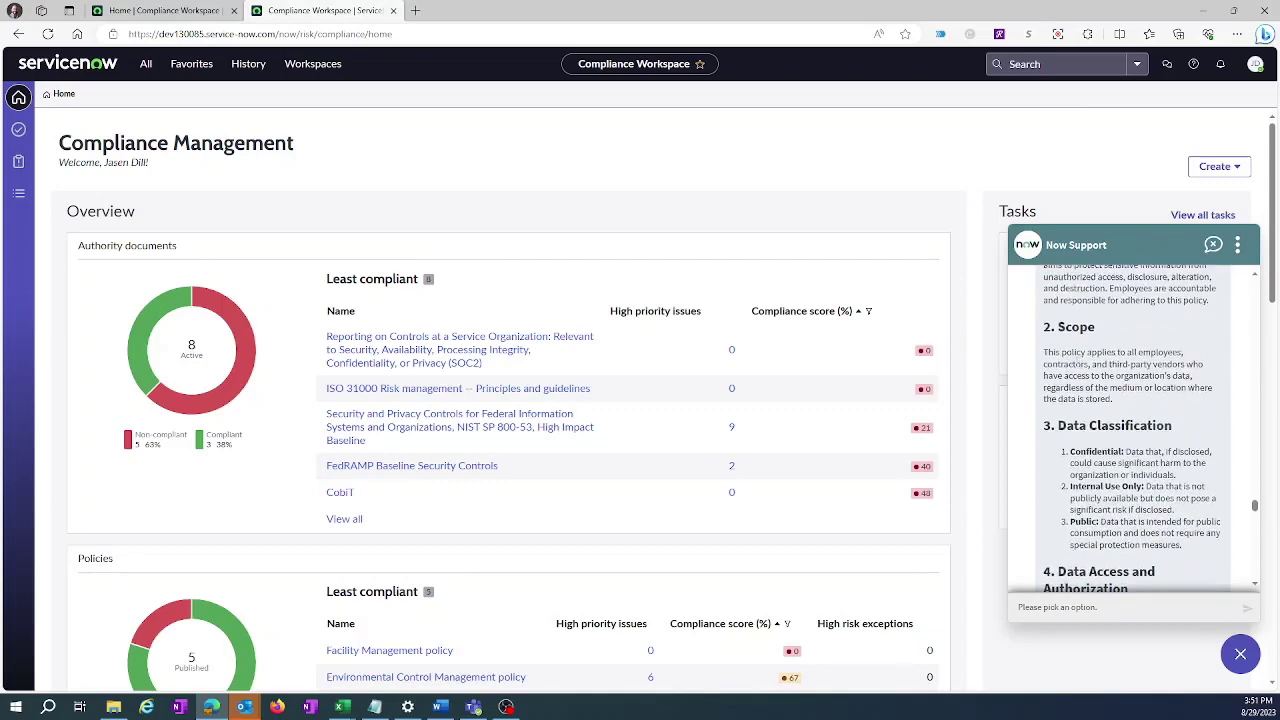
scroll(1080, 370, "up", 2)
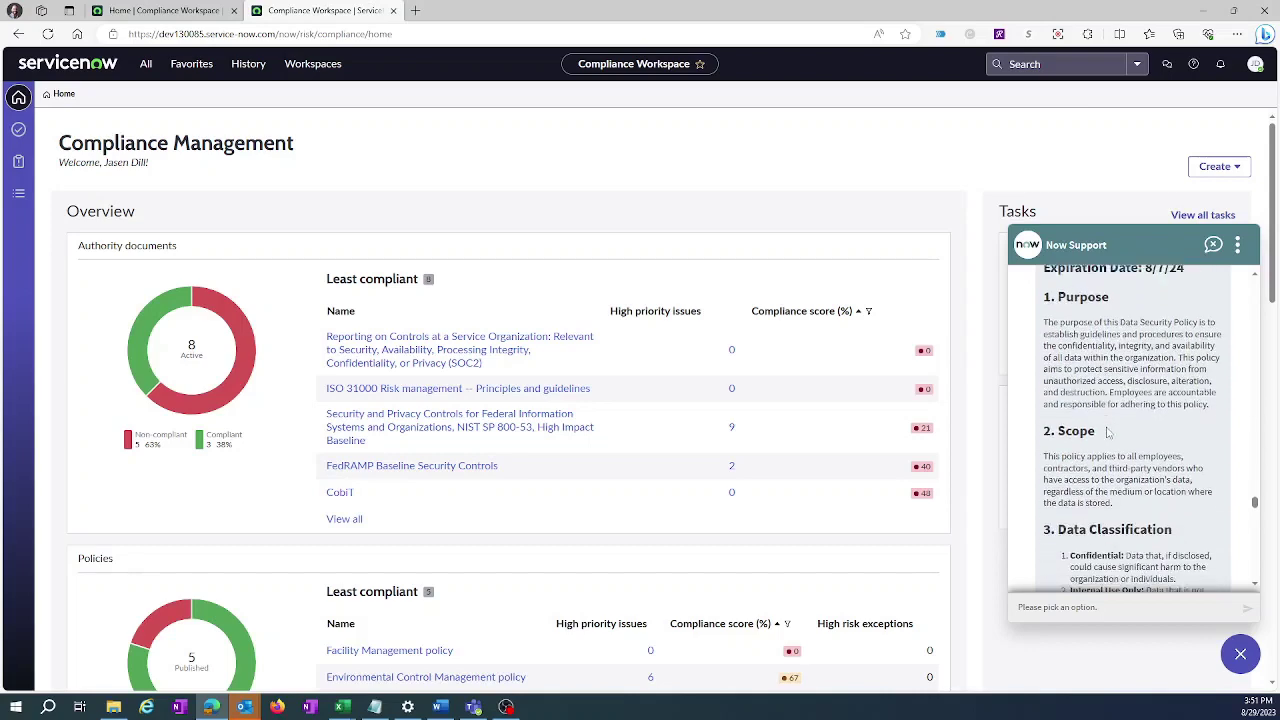
scroll(1103, 414, "down", 8)
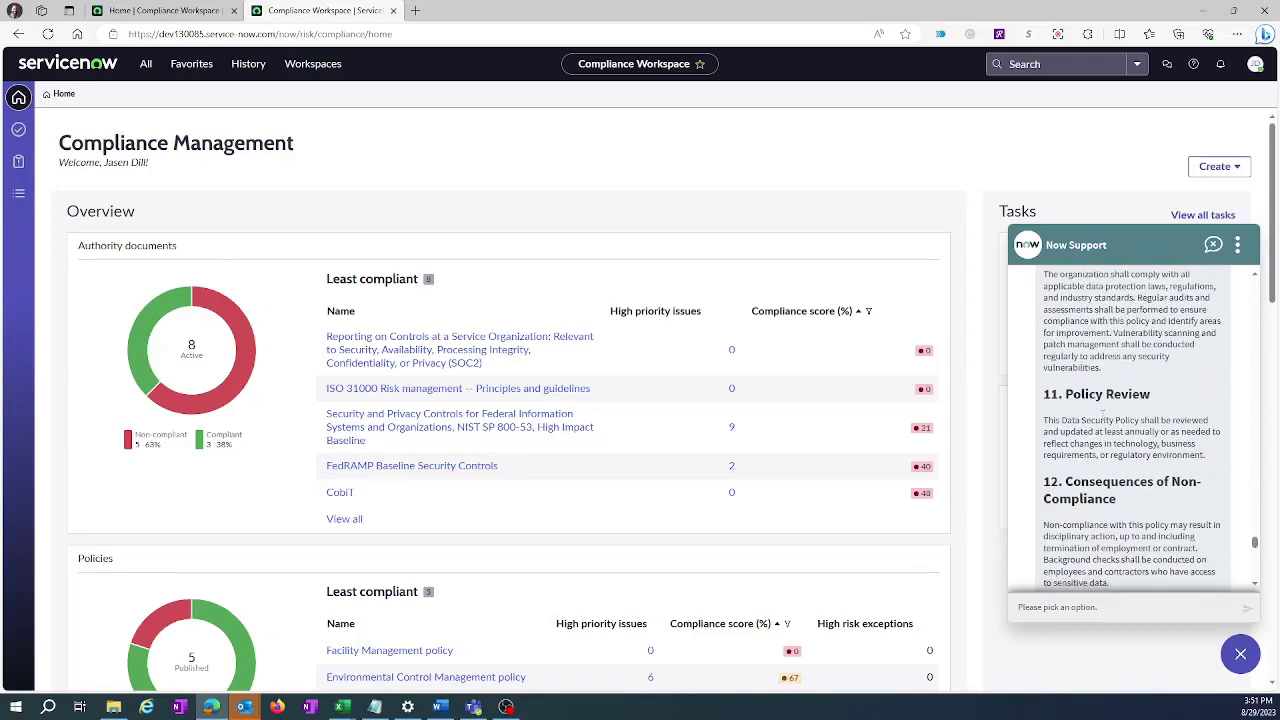
scroll(1103, 413, "down", 5)
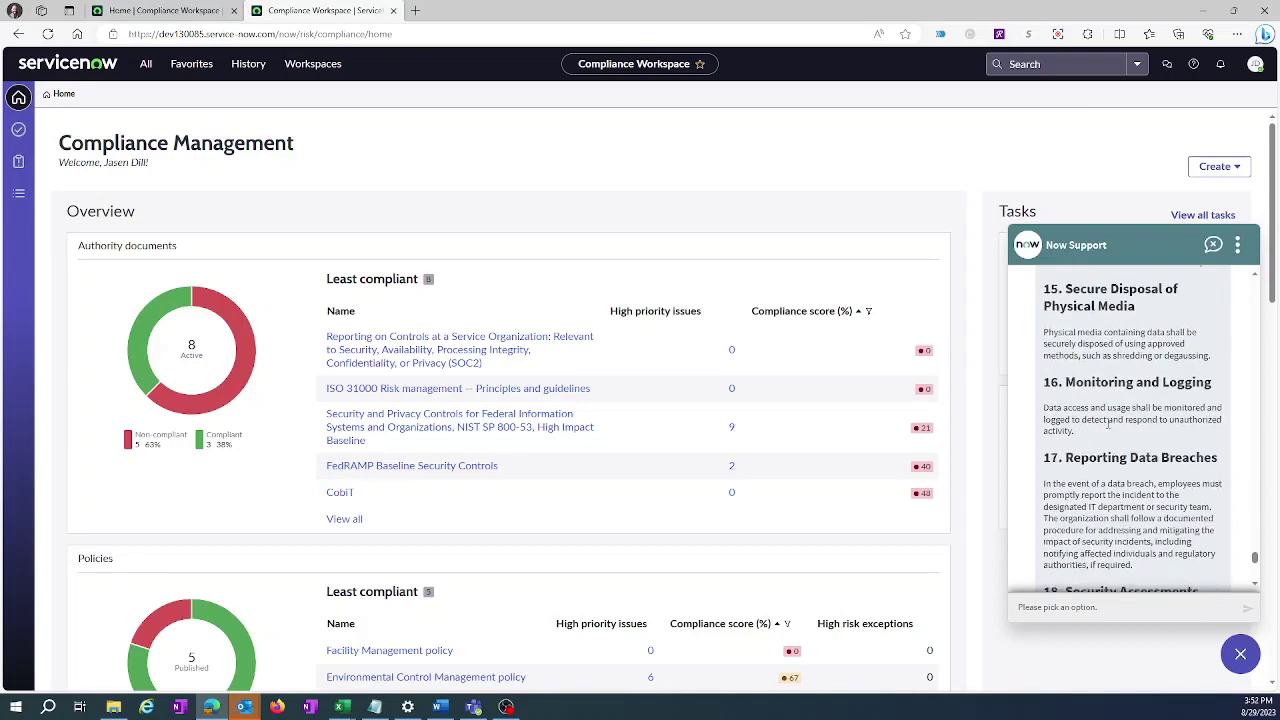
scroll(1108, 428, "down", 4)
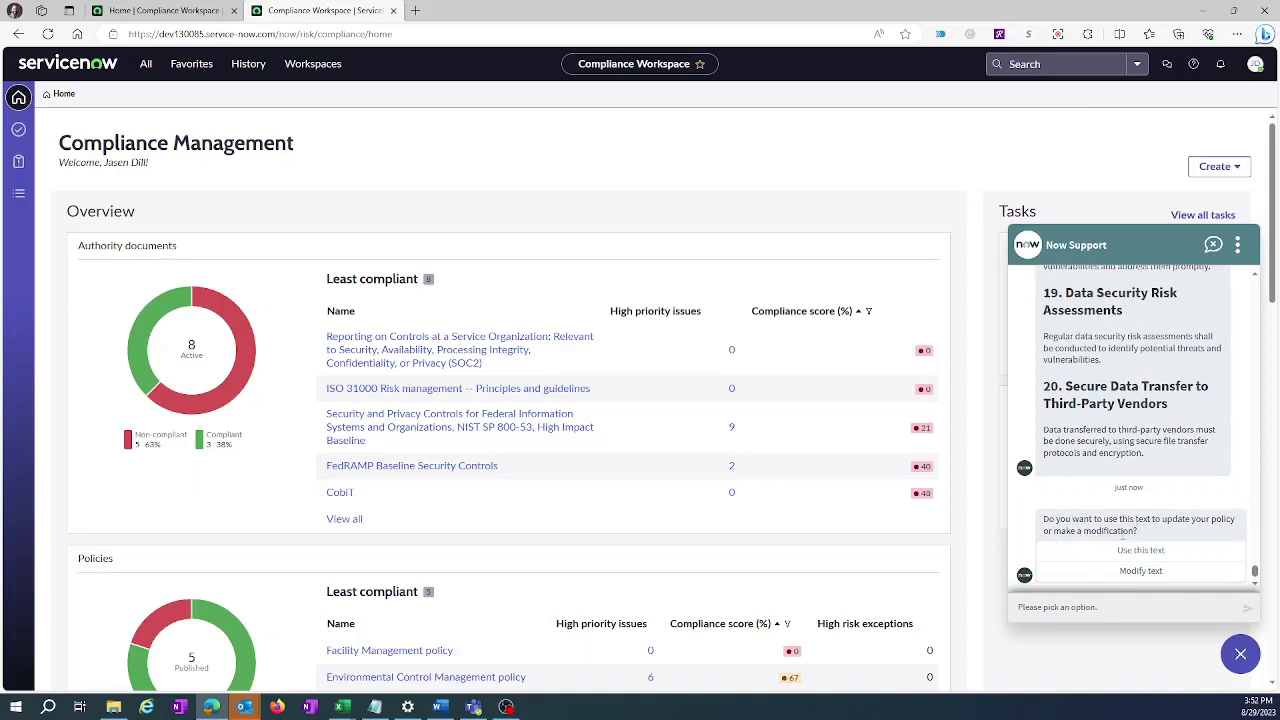
Use the drafted text to update the Data Security Policy and open the updated policy record from the chat.
left_click(1142, 552)
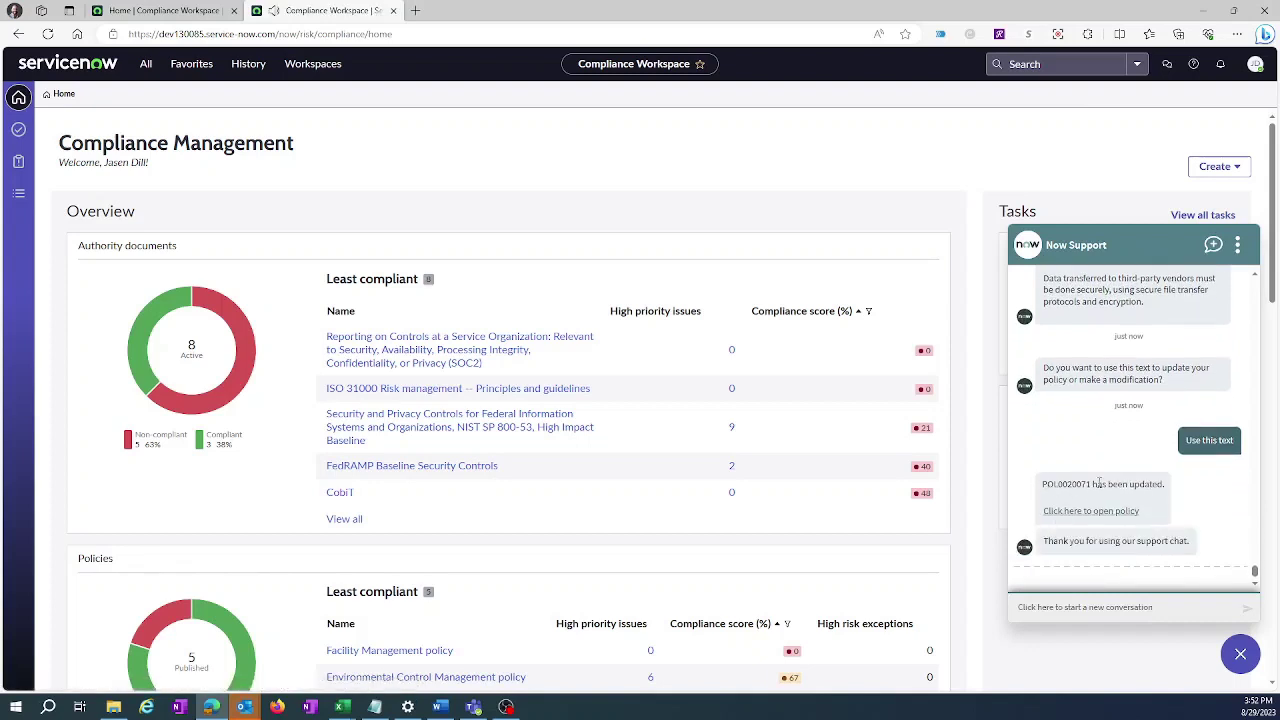
left_click(1089, 516)
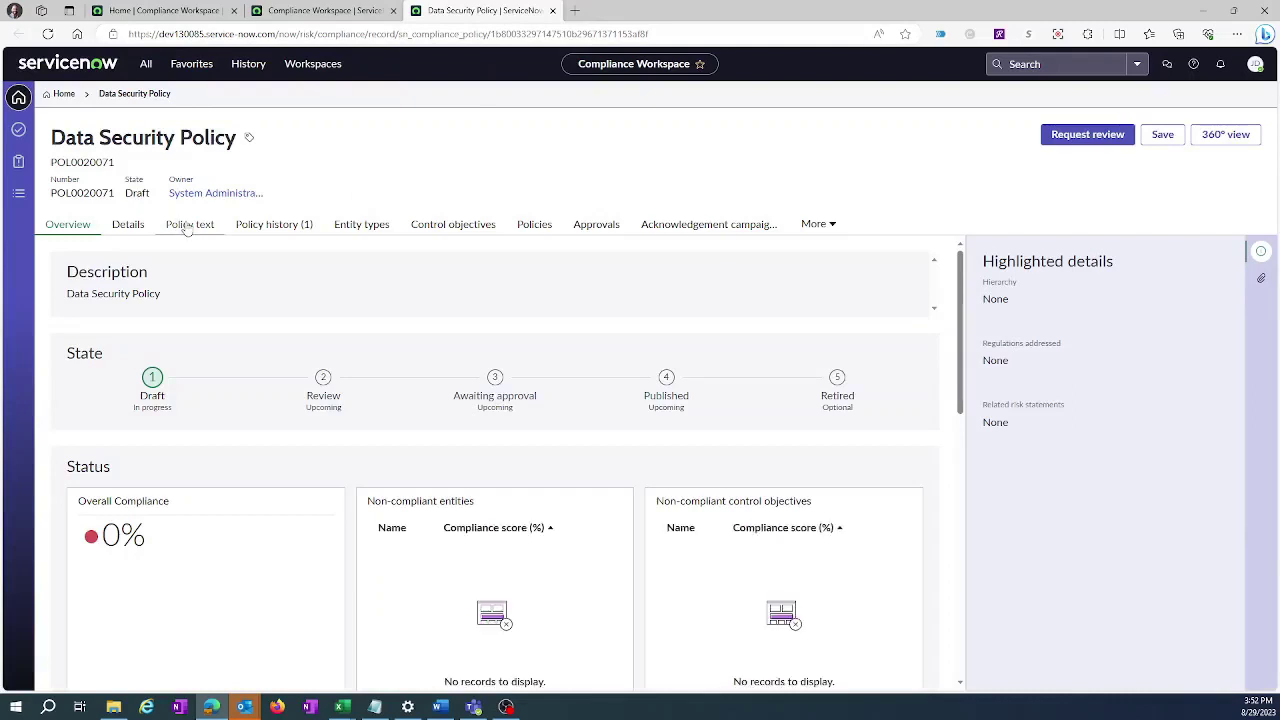
Check the Data Security Policy record's policy history and read through its policy text down to the section on third-party vendor transfers.
left_click(276, 226)
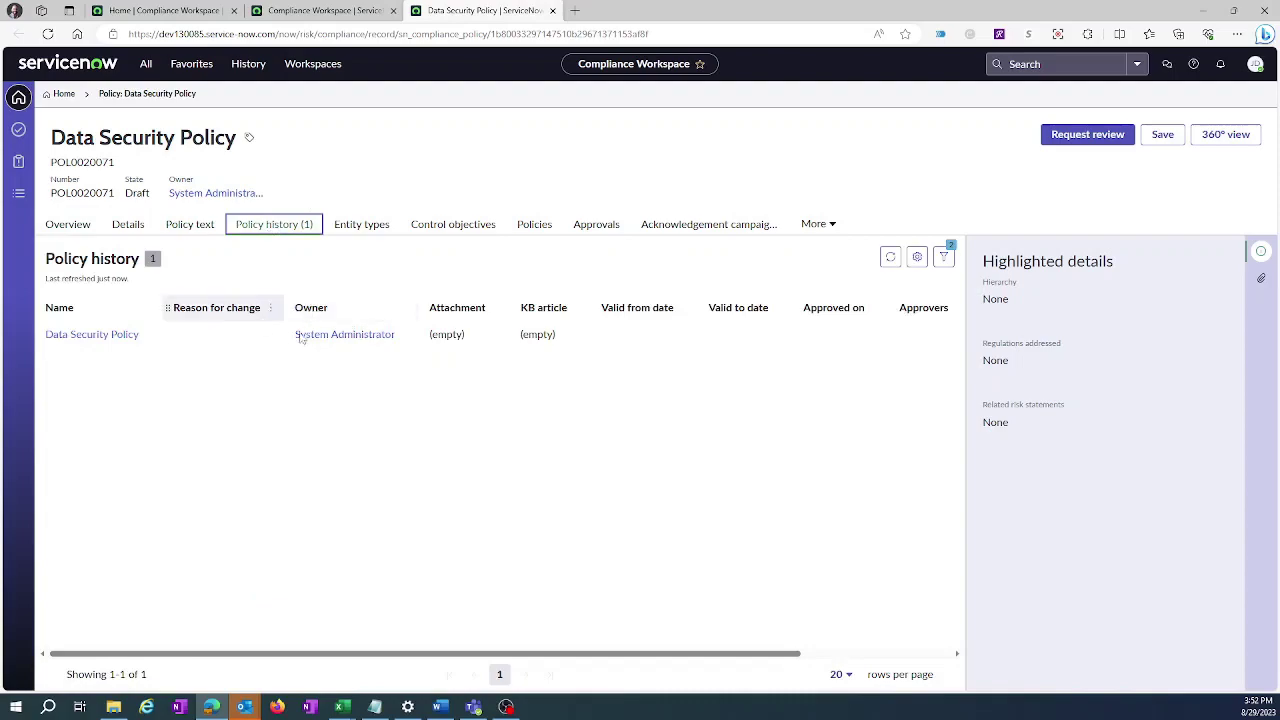
left_click(190, 225)
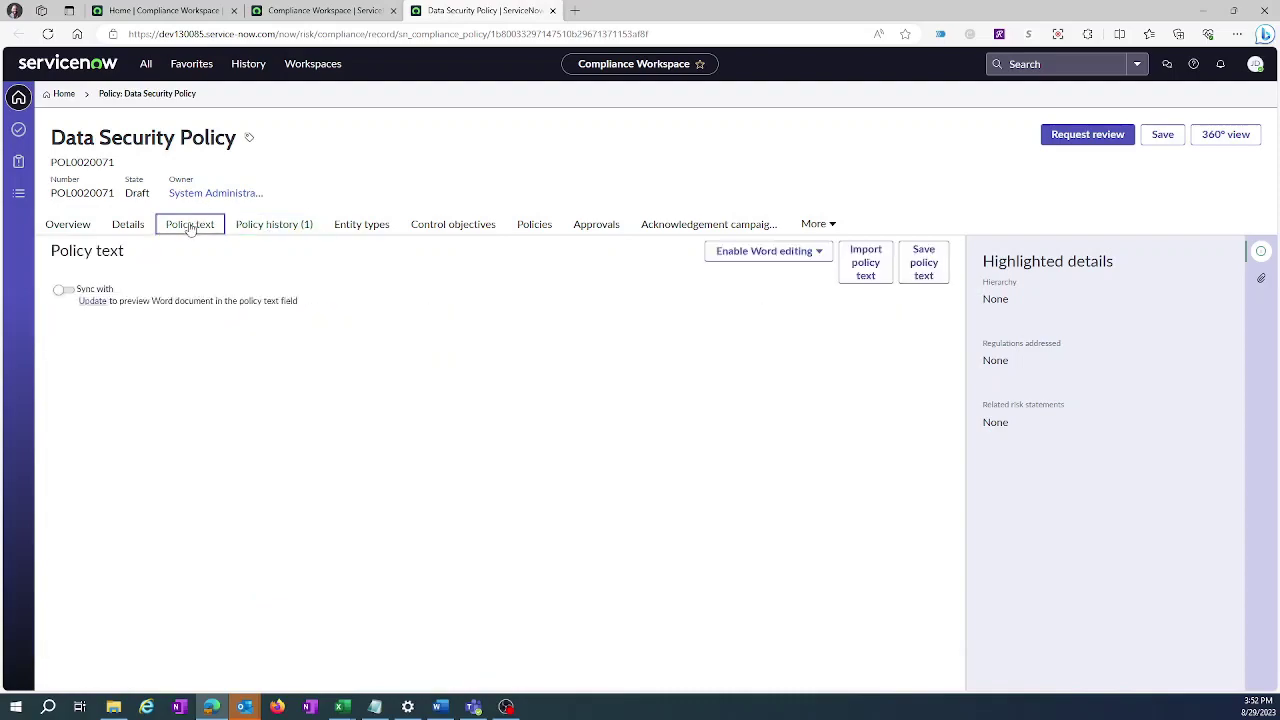
scroll(158, 375, "down", 2)
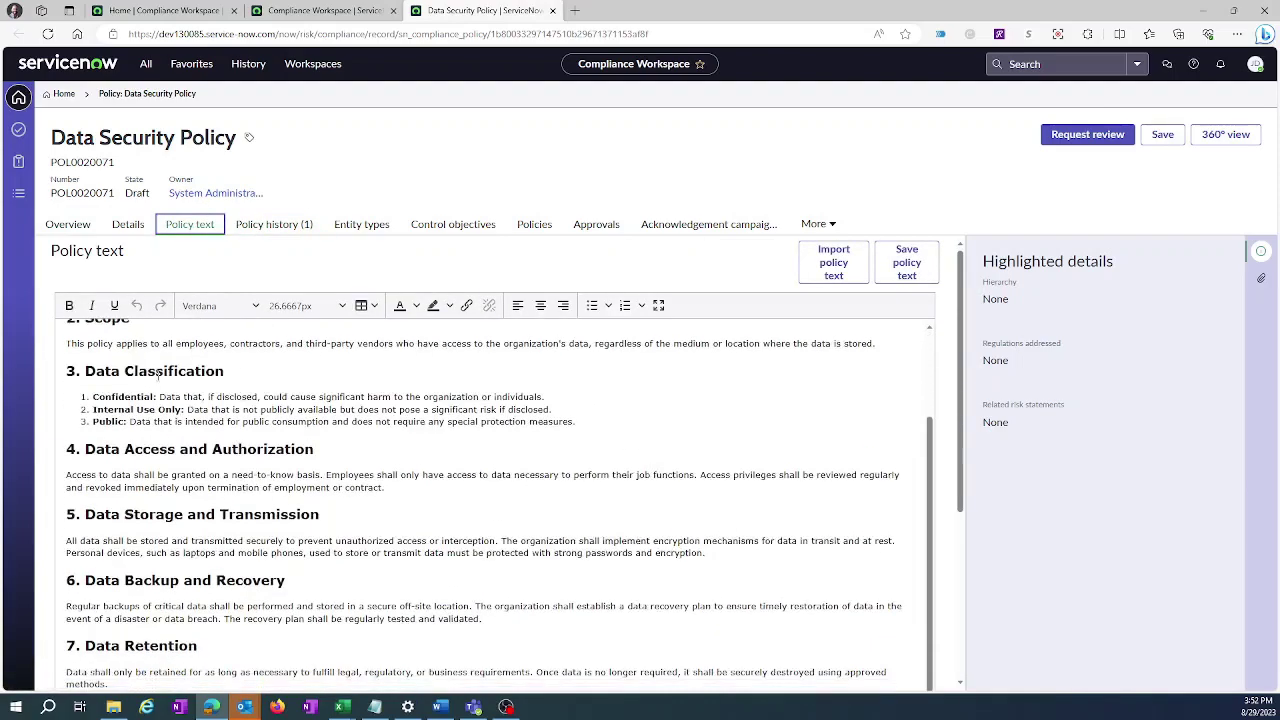
scroll(158, 375, "down", 10)
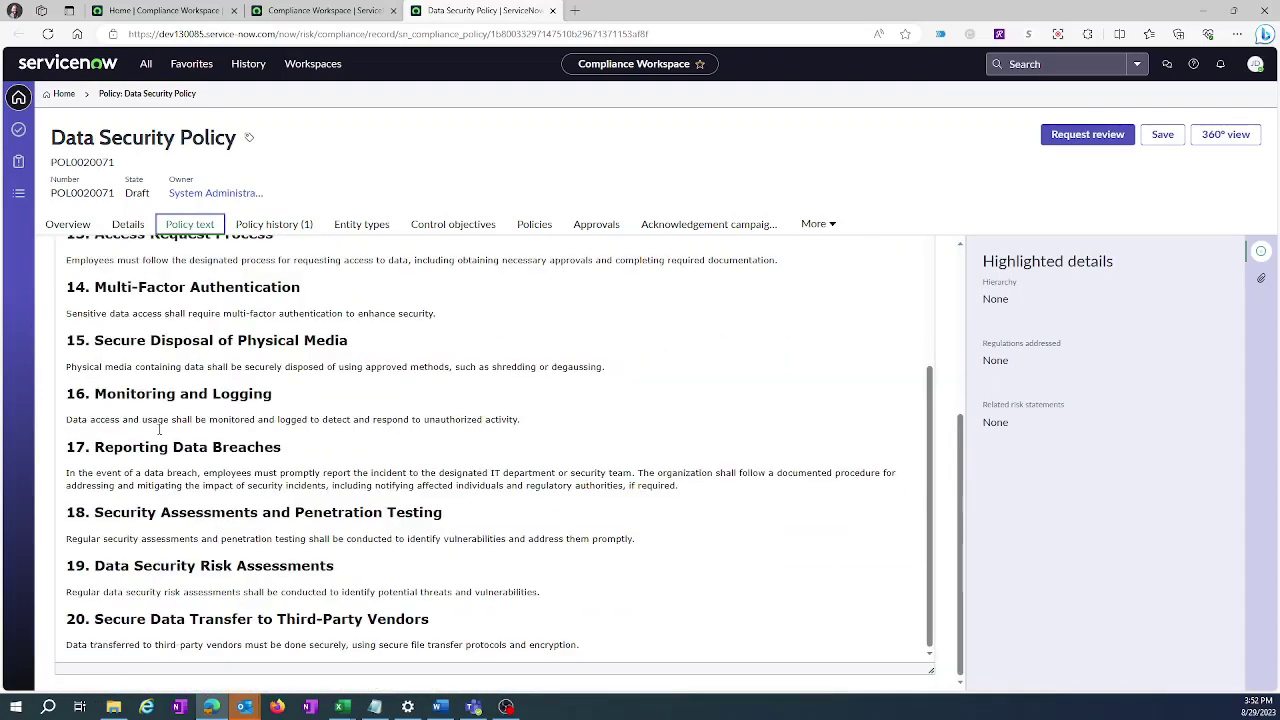
scroll(159, 429, "up", 10)
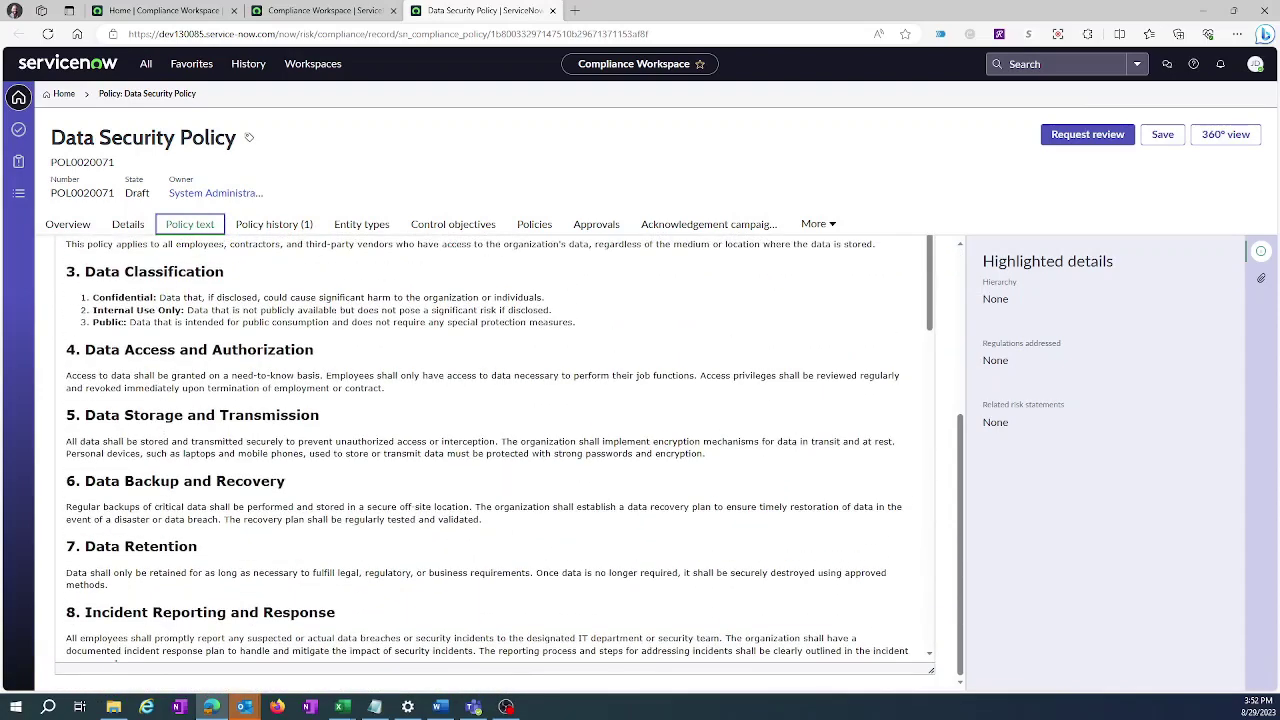